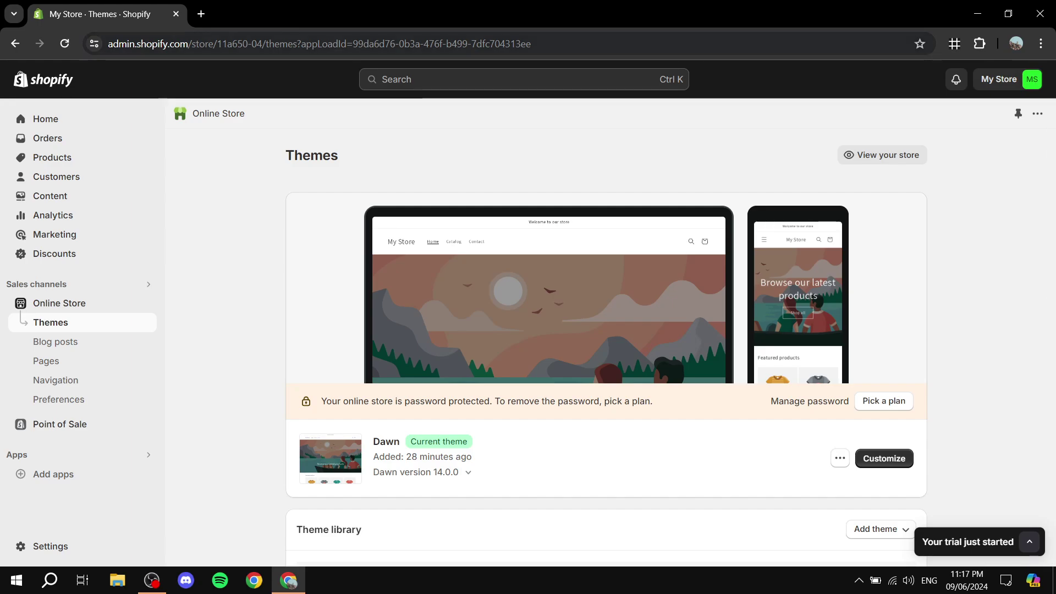
- Open Google Maps in a new browser tab by searching for "Google maps" and dismiss the business promotion card
click(201, 13)
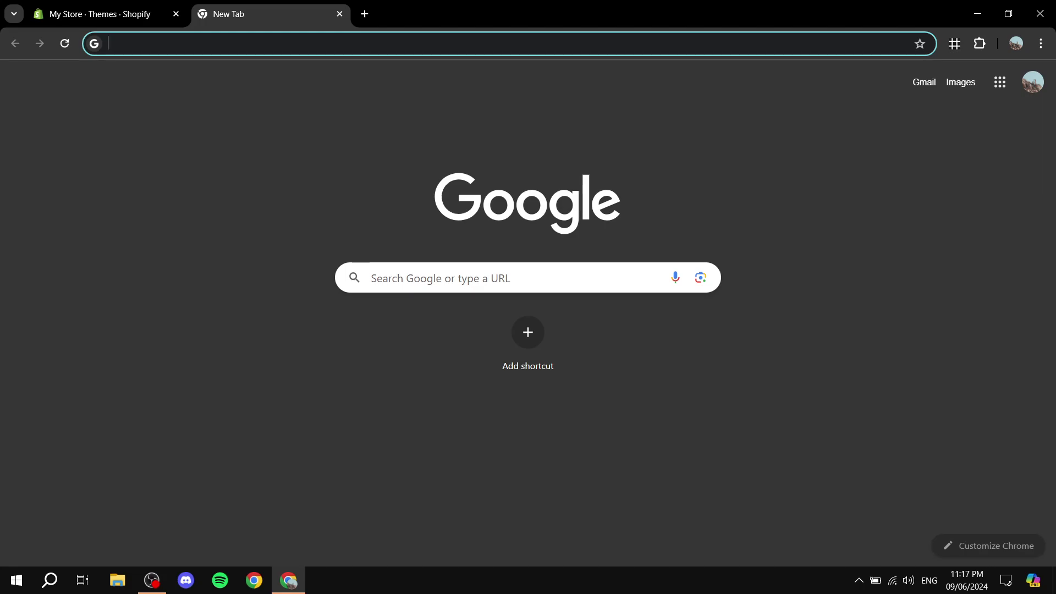
text(Google maps)
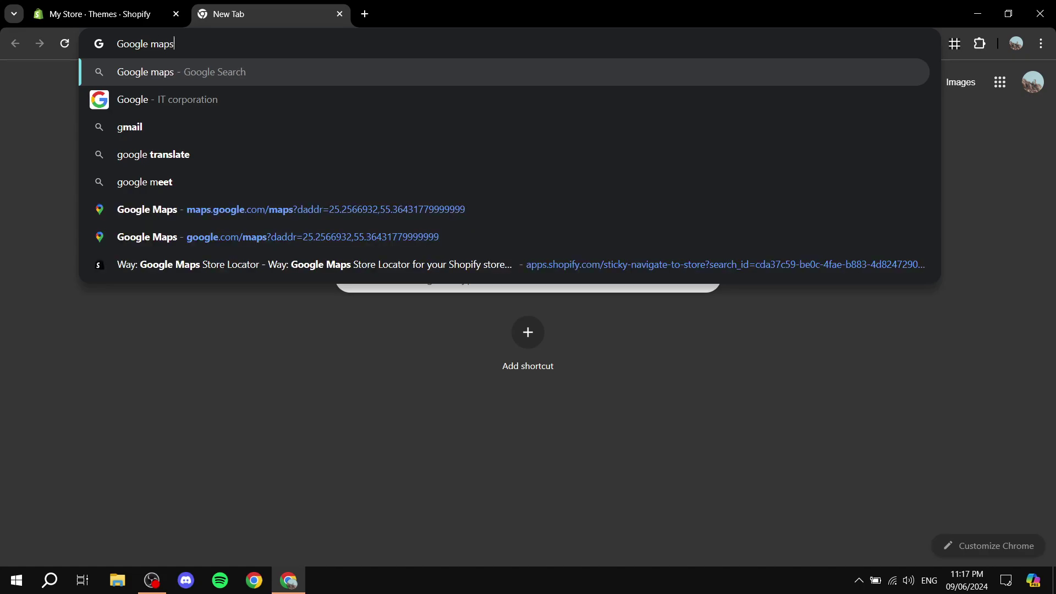
key(Return)
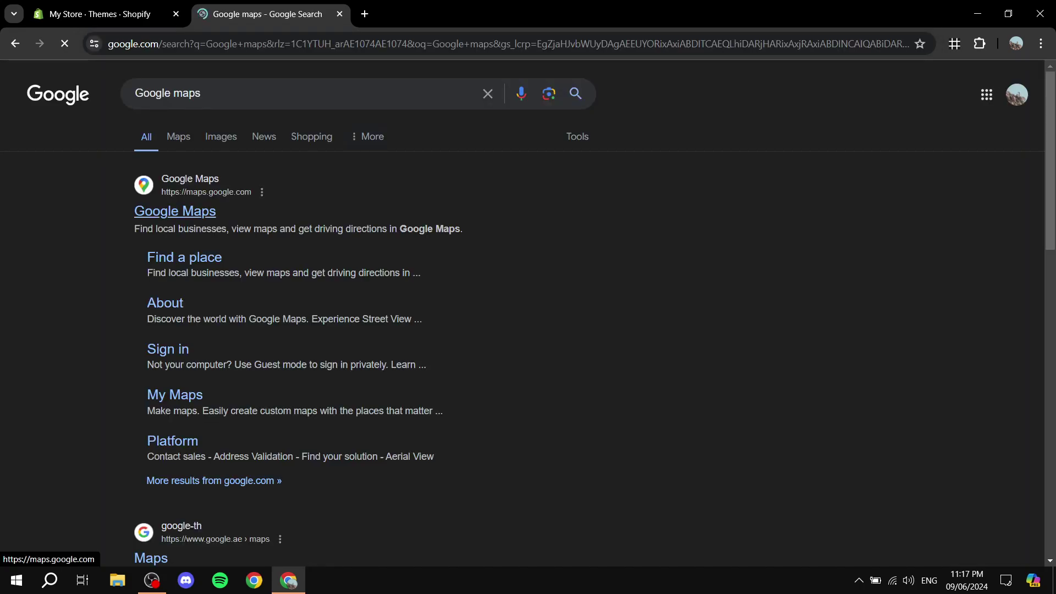
click(175, 211)
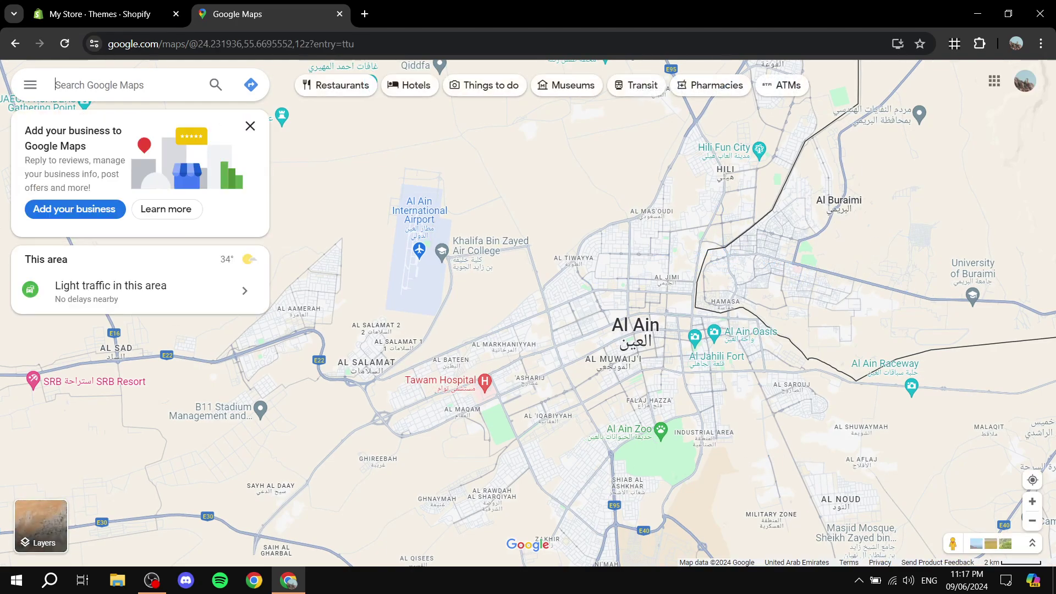
click(250, 125)
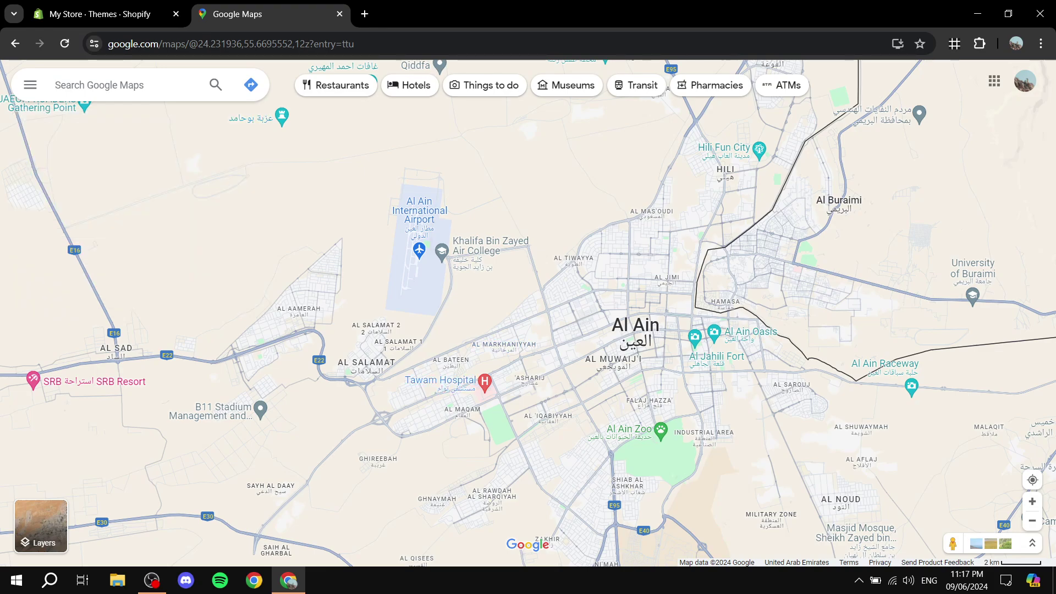
- Select Tawam Hospital on the map and bring up its options for embedding a map
mouse_move(484, 380)
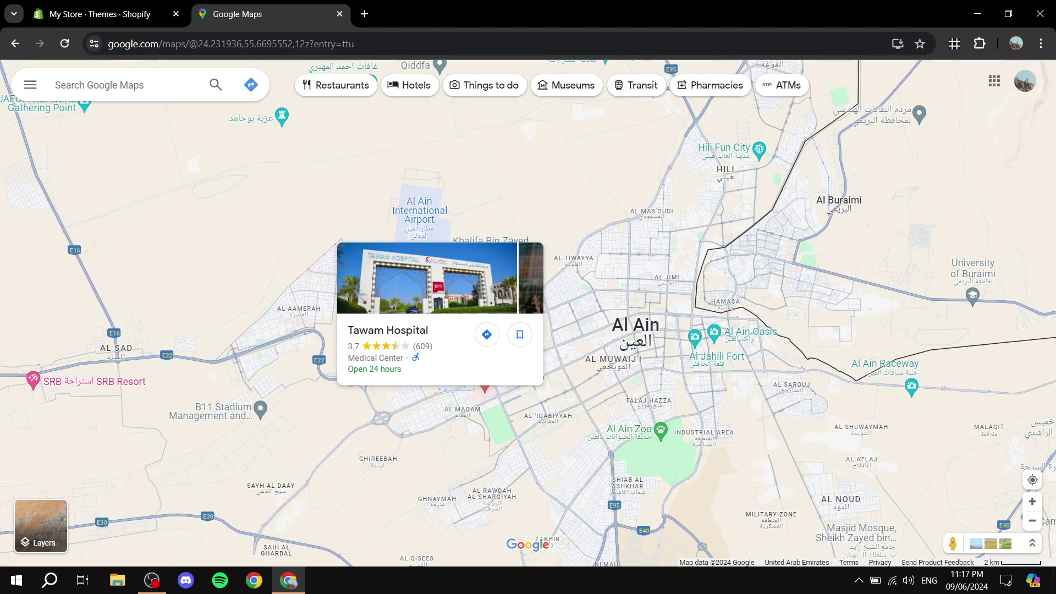
click(485, 380)
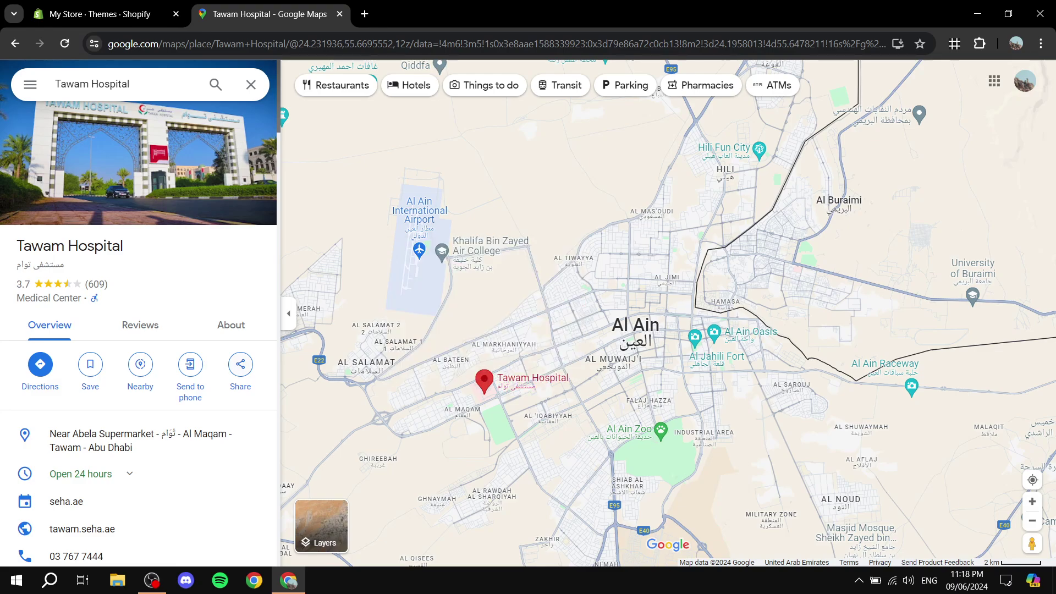
click(240, 364)
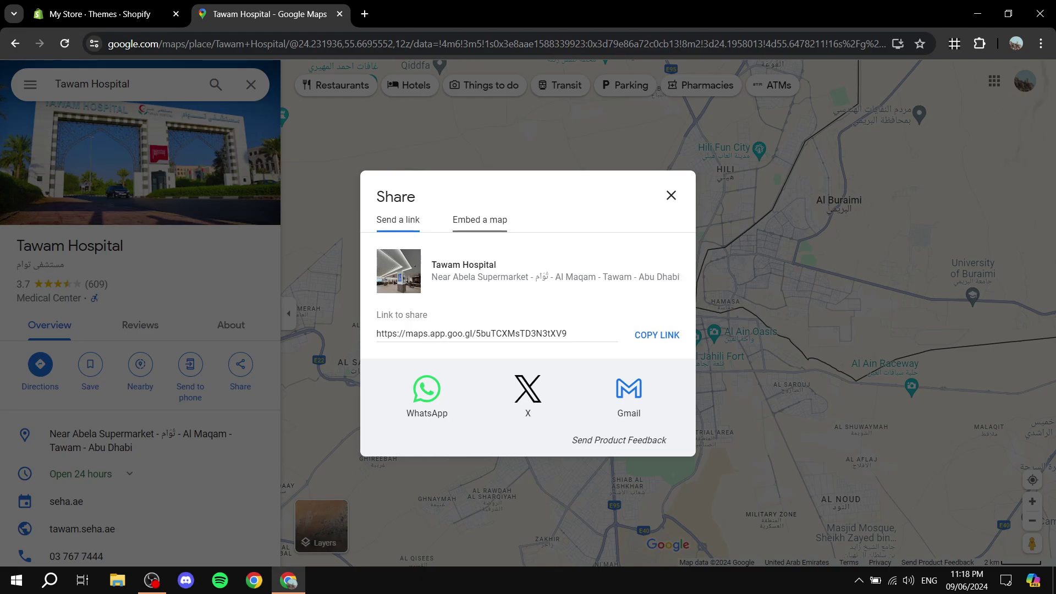
click(479, 220)
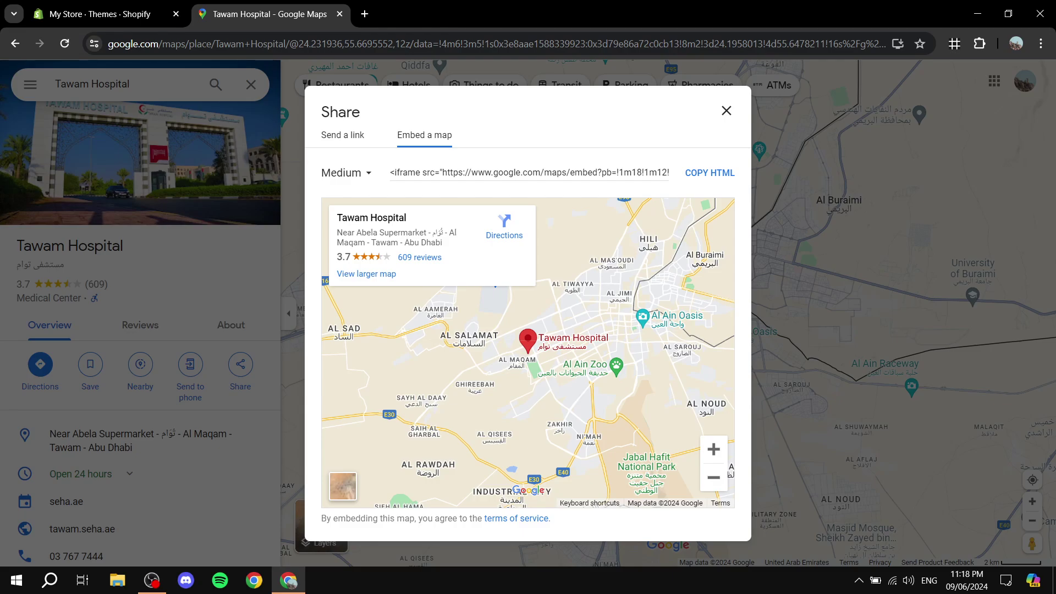
- Try the Small size for the embedded map and return it to Medium
click(346, 173)
click(345, 182)
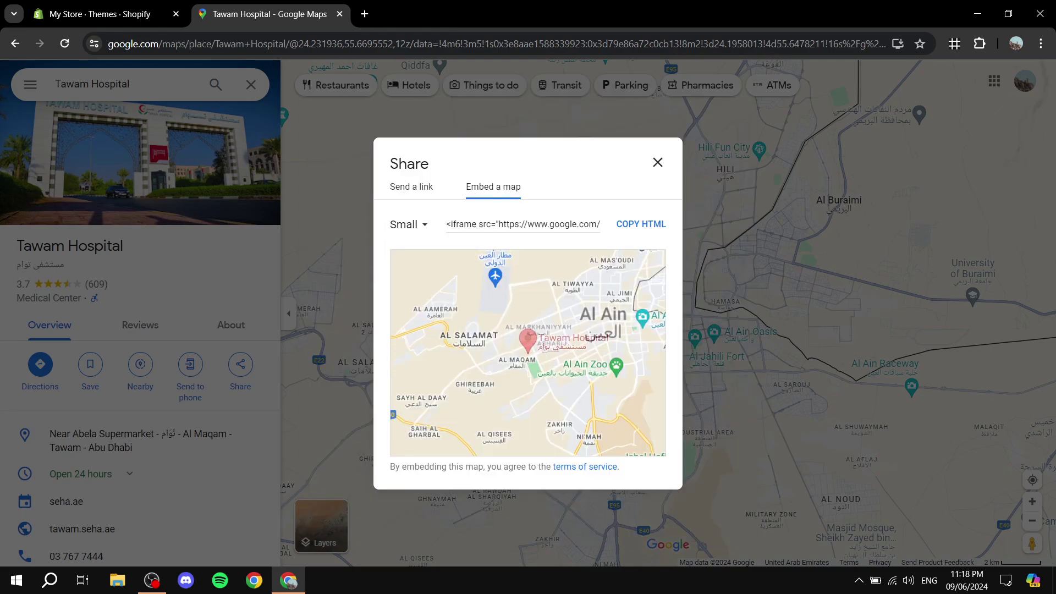
click(409, 223)
click(421, 256)
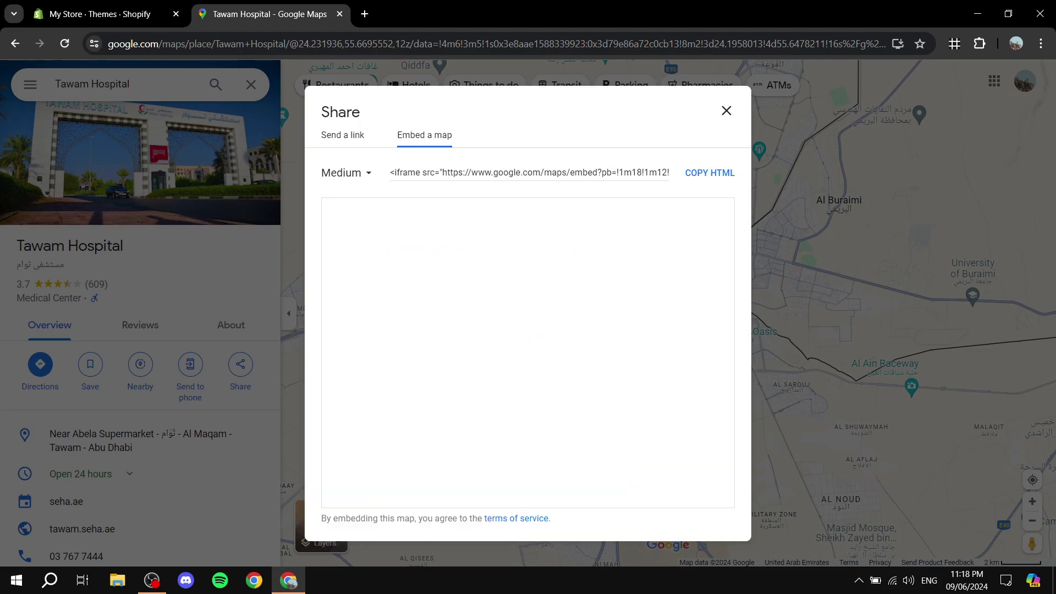
click(345, 173)
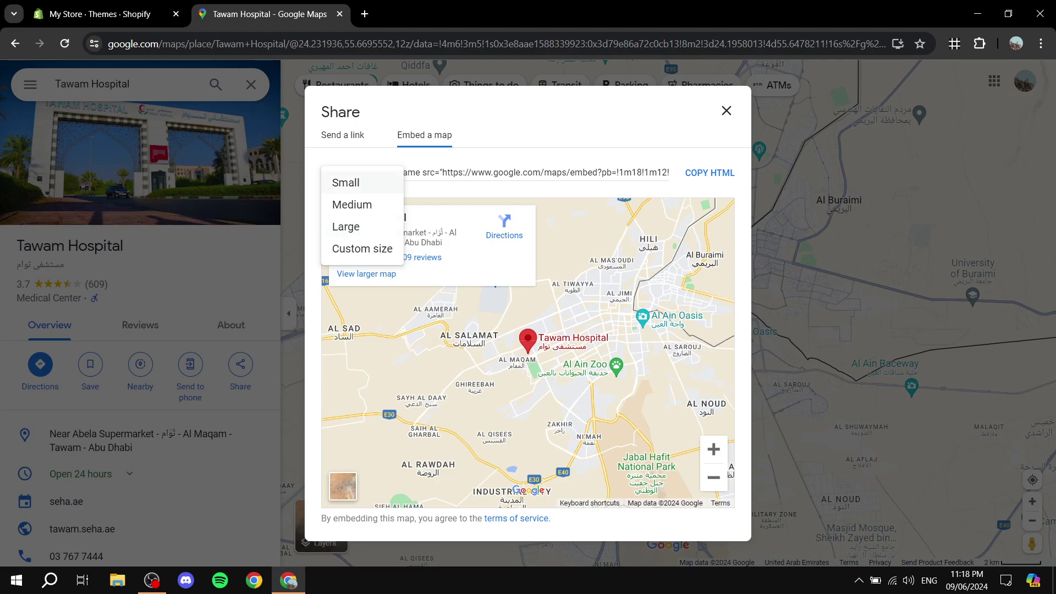
click(346, 183)
click(410, 224)
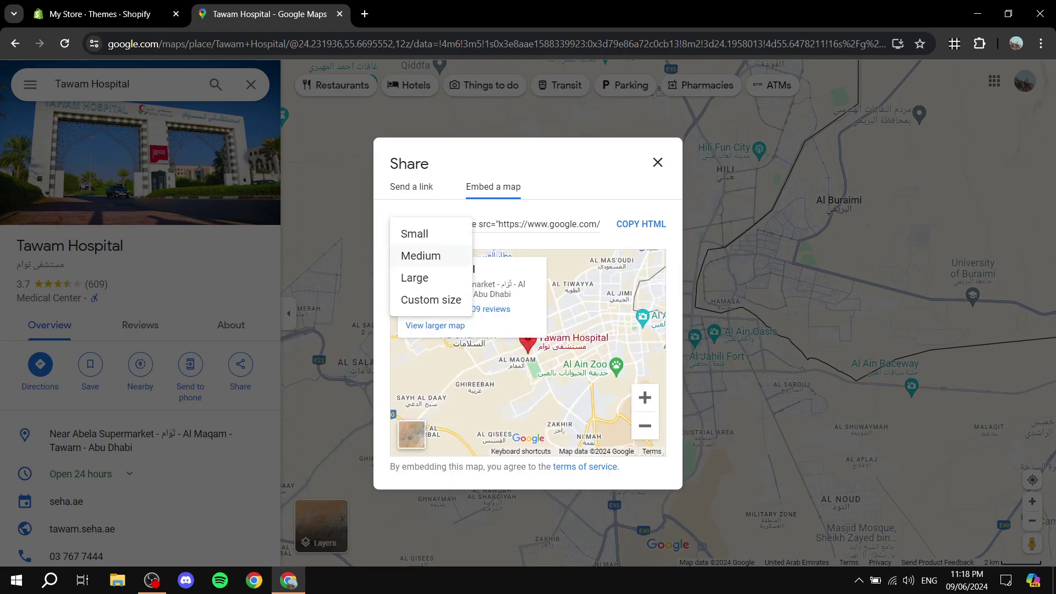
click(421, 255)
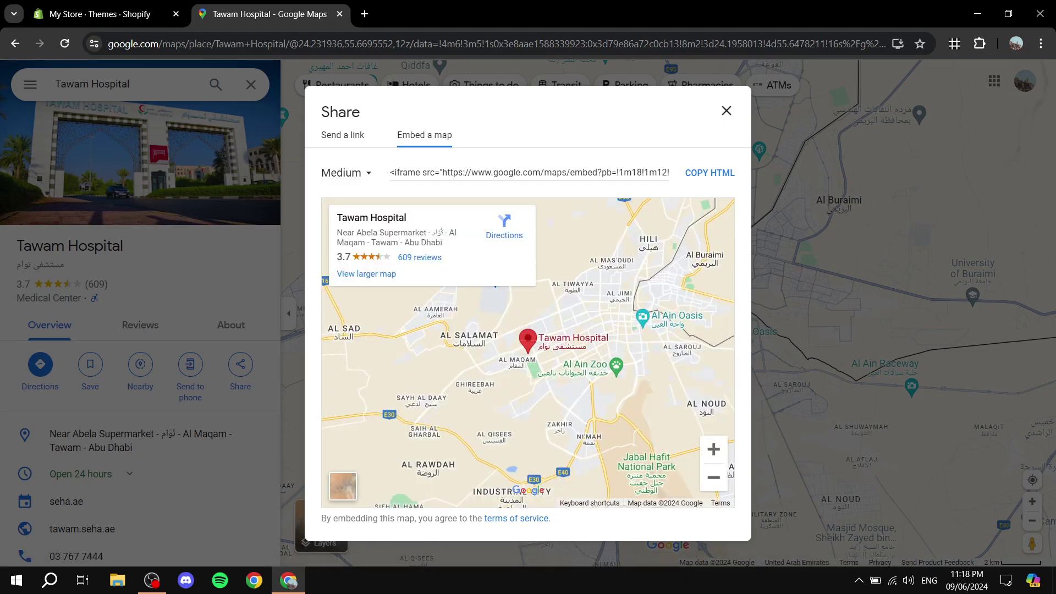
- Copy the map's embed HTML code and close the Google Maps tab
click(529, 173)
key(ctrl+c)
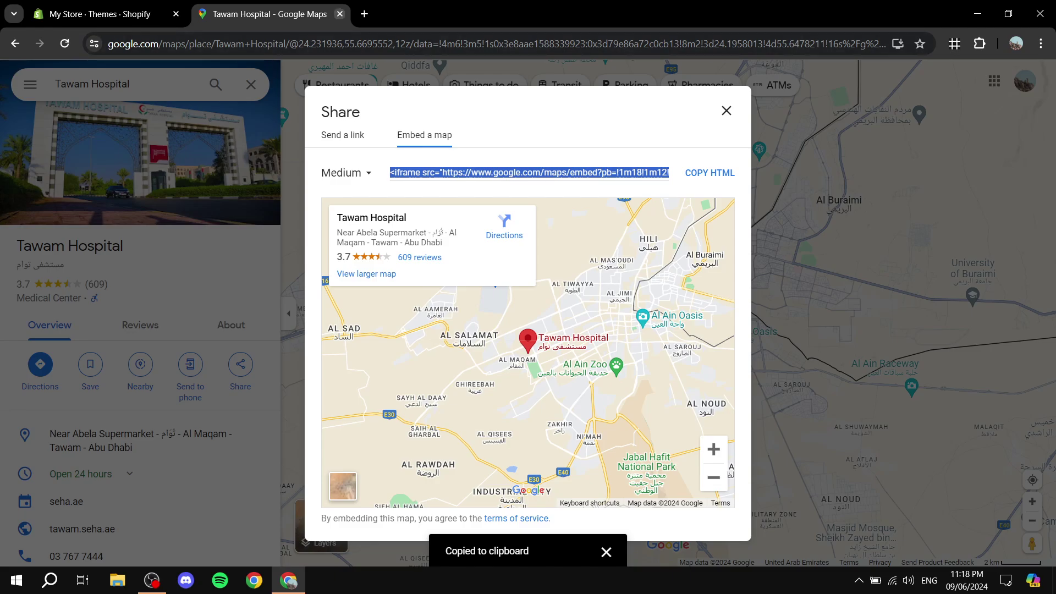
click(340, 14)
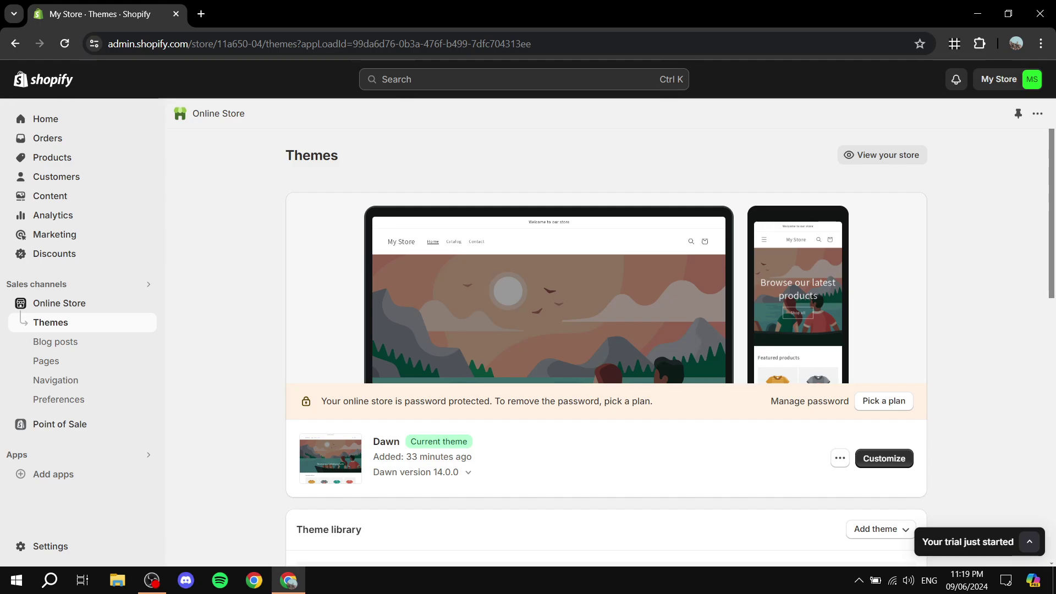
- Add a new page to the online store with the title "Location to Business"
click(46, 361)
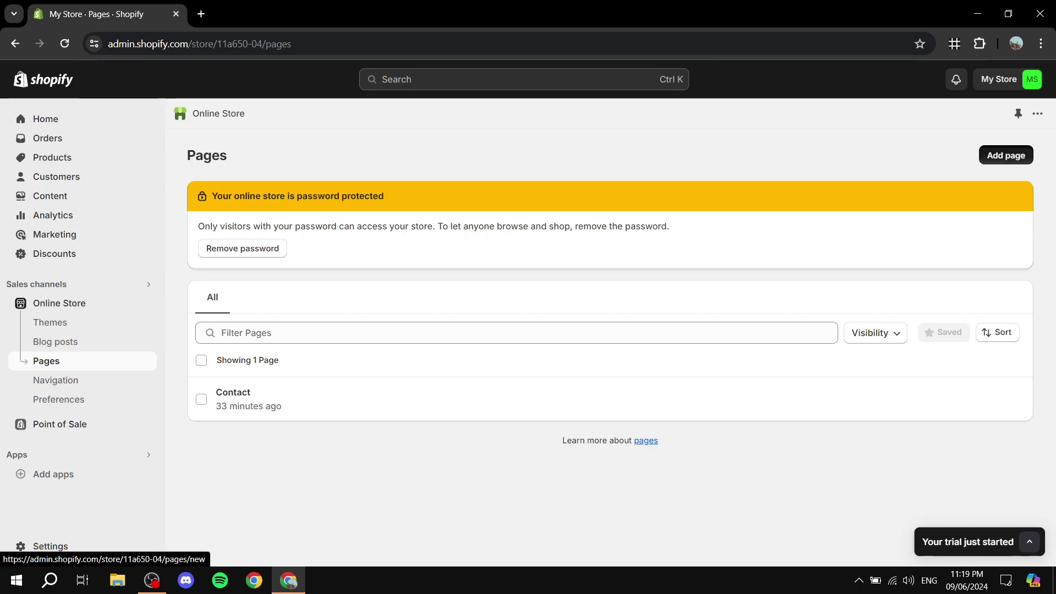
click(1006, 155)
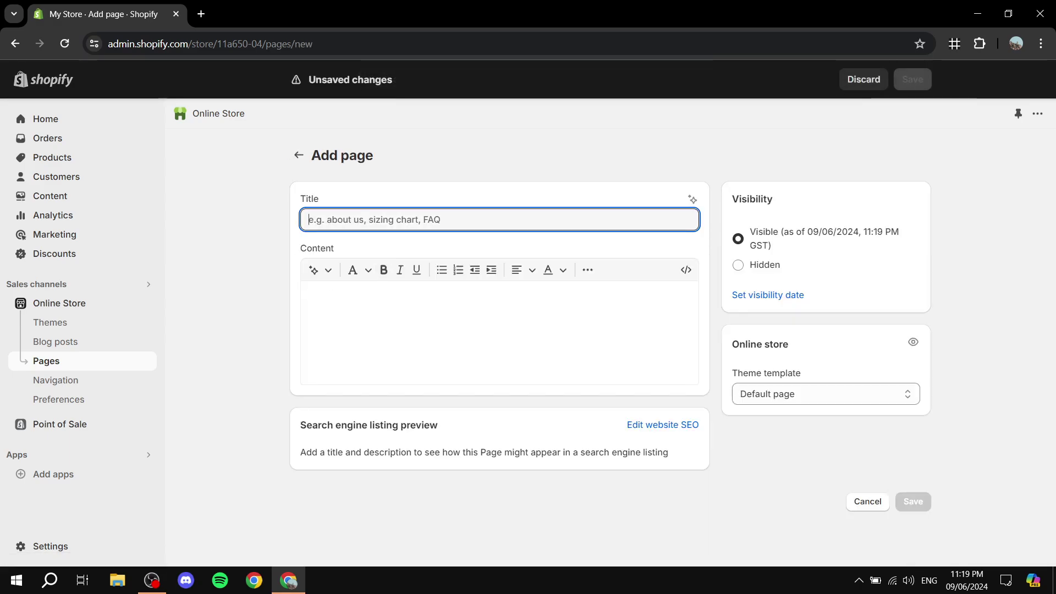
text(Locat)
text(io)
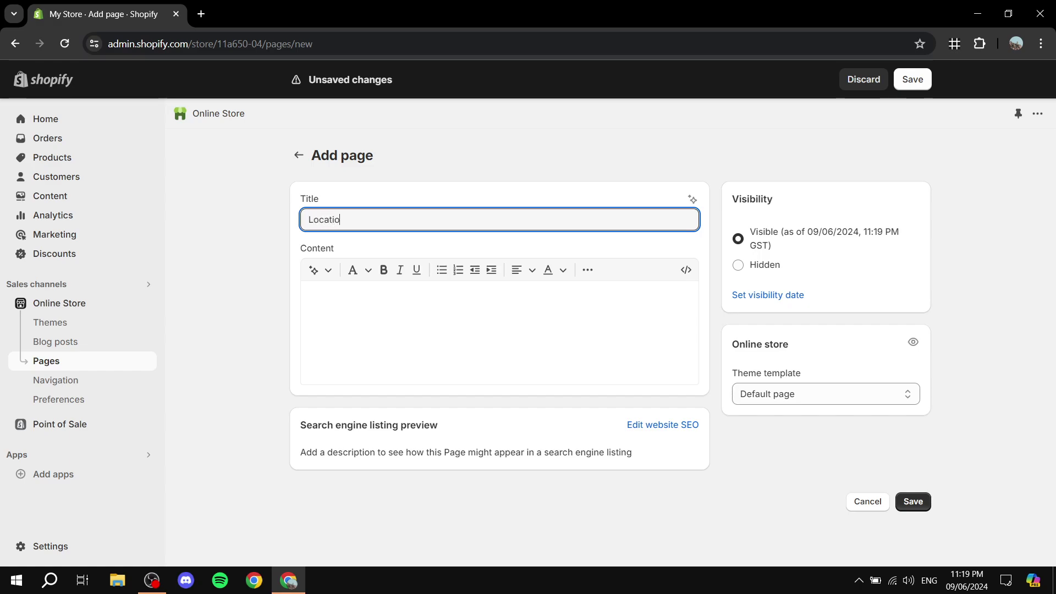
text(n to Business)
key(Tab)
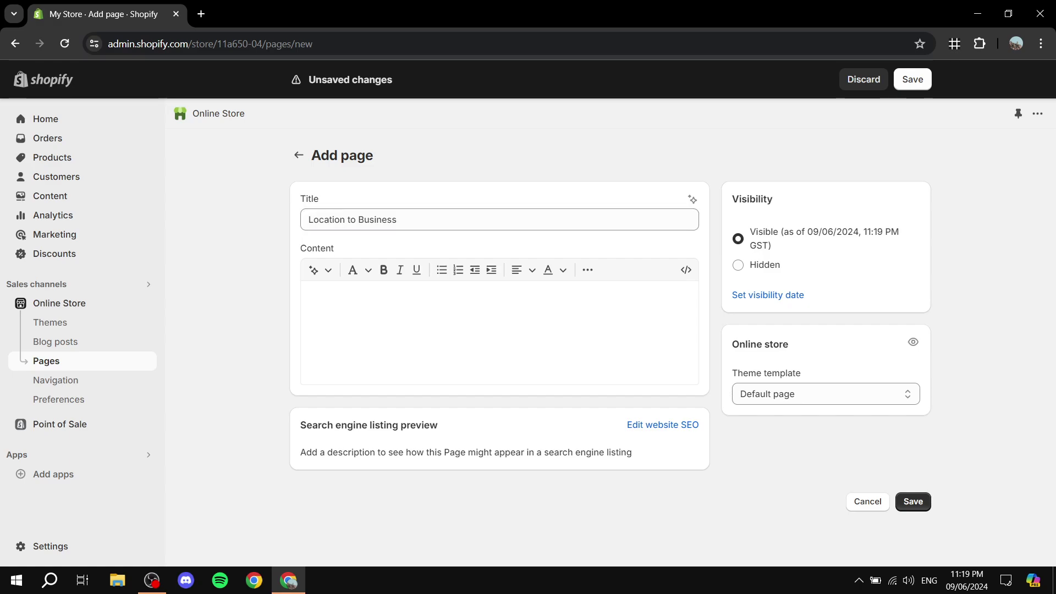
- Paste the copied map iframe code into the page content in HTML view and save the page
click(307, 294)
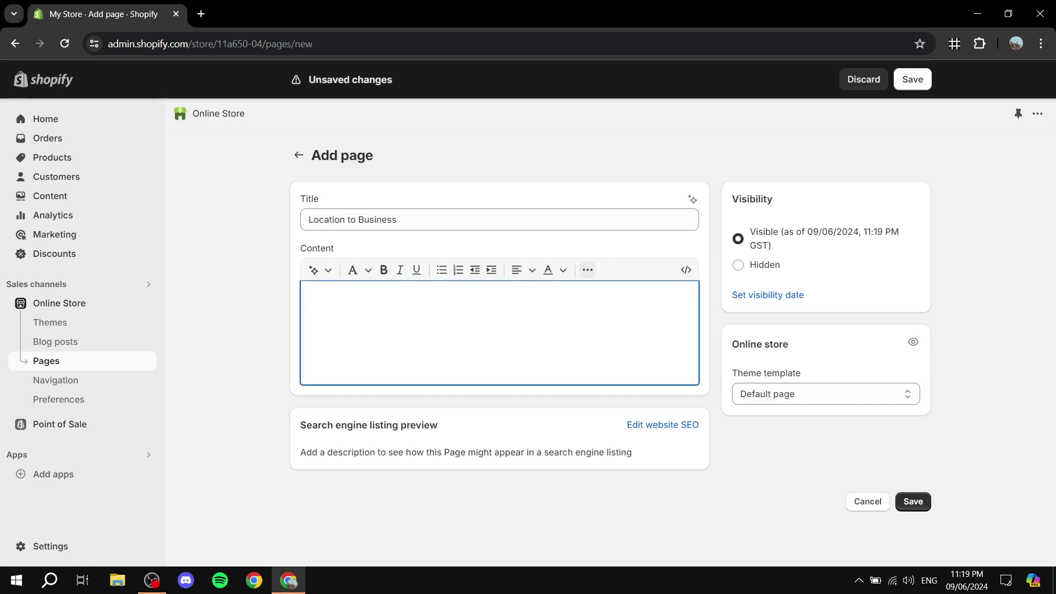
click(587, 269)
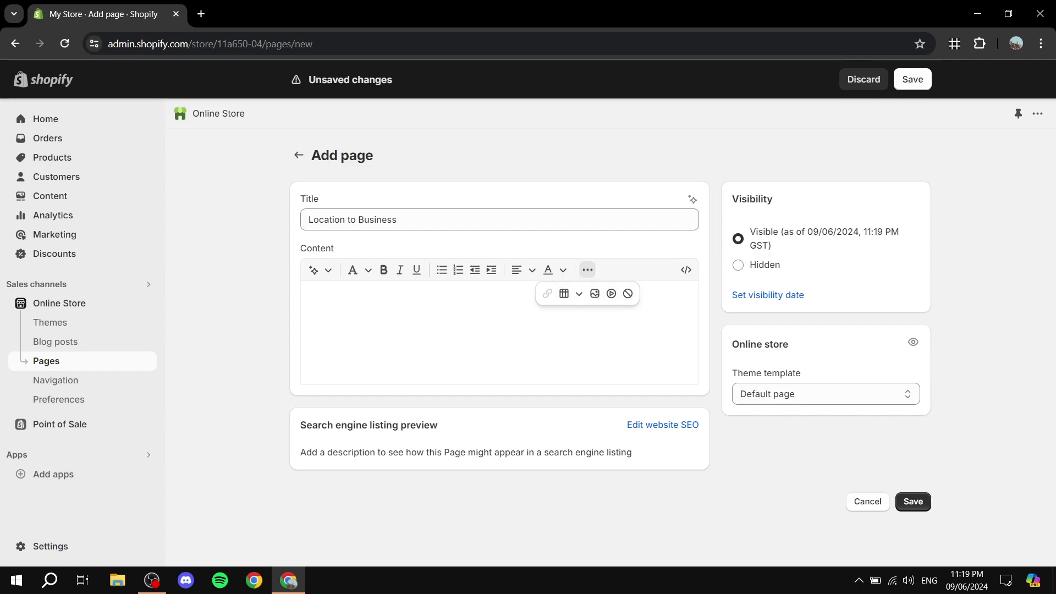
click(627, 293)
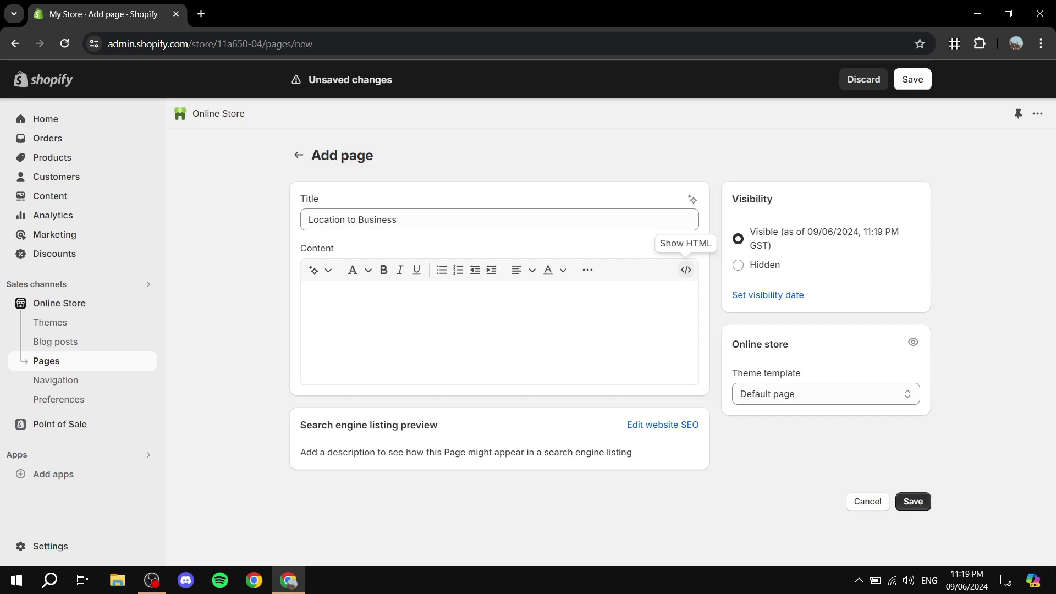
click(686, 270)
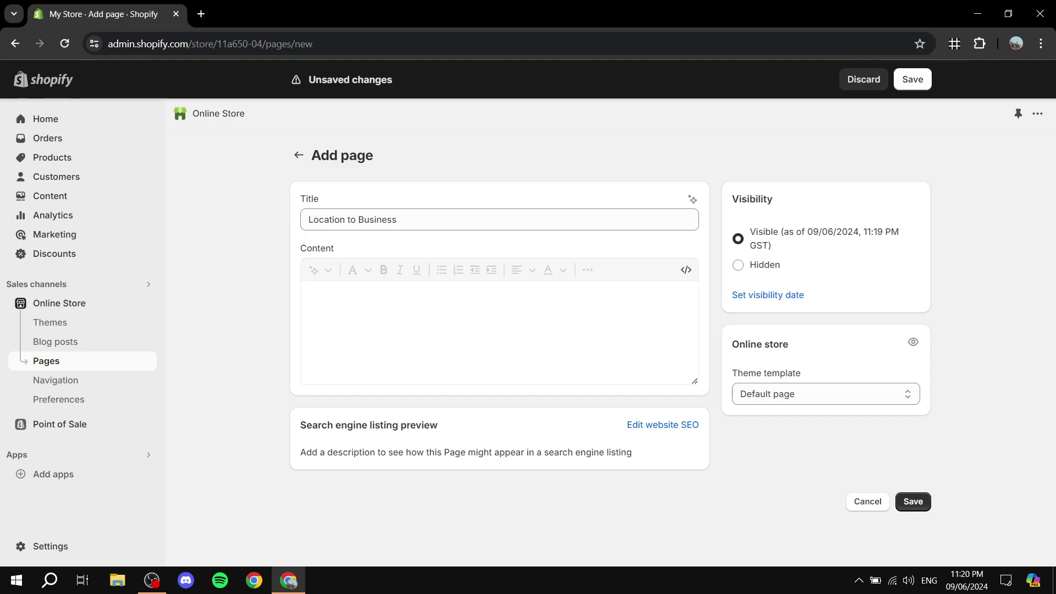
key(ctrl+v)
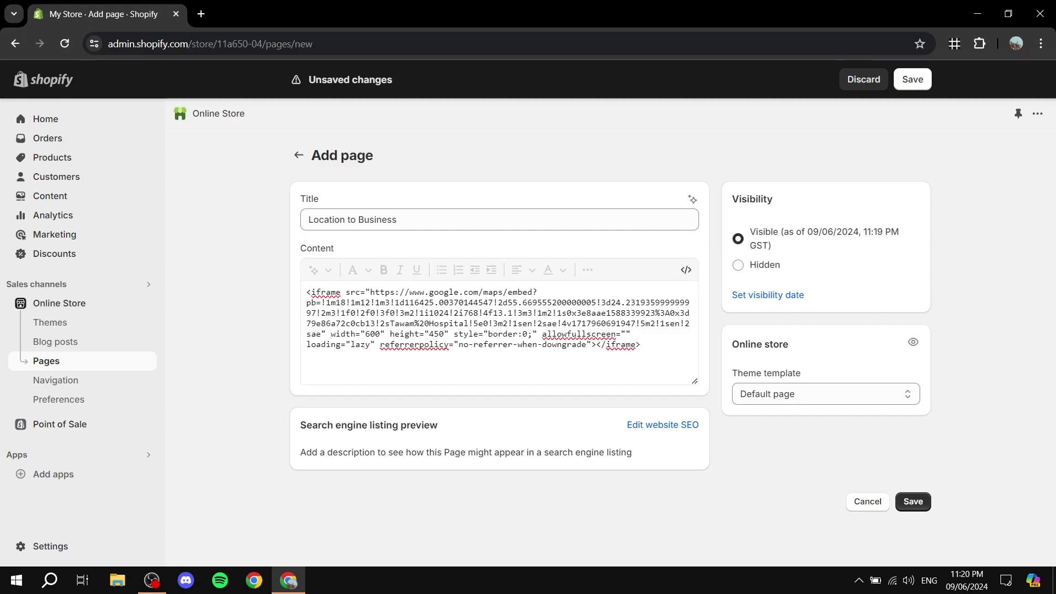
click(912, 501)
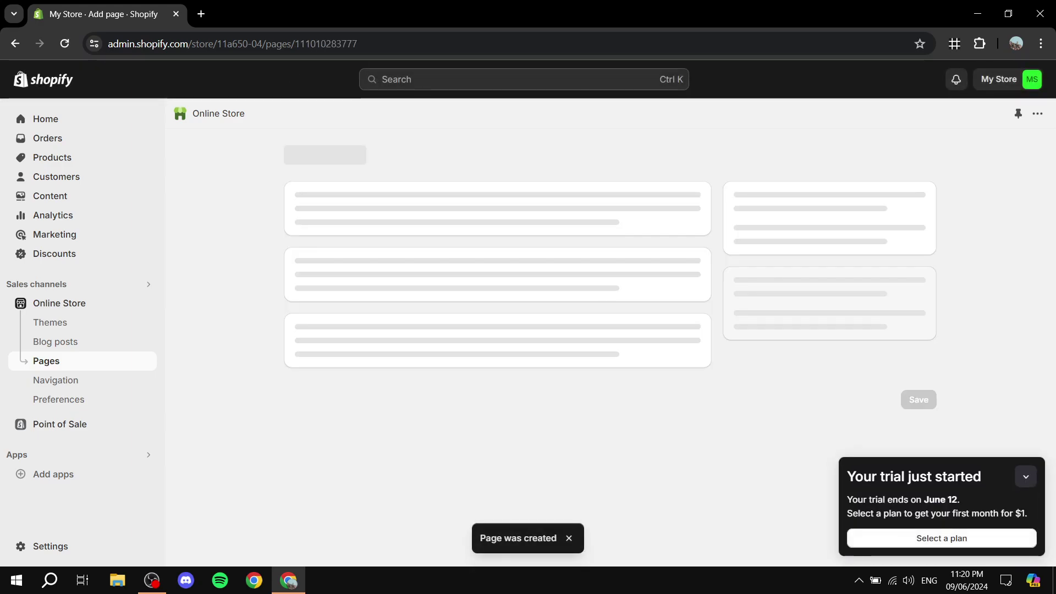
- Check the embedded map in the saved page's content and on the live storefront page
scroll(687, 545, down, 3)
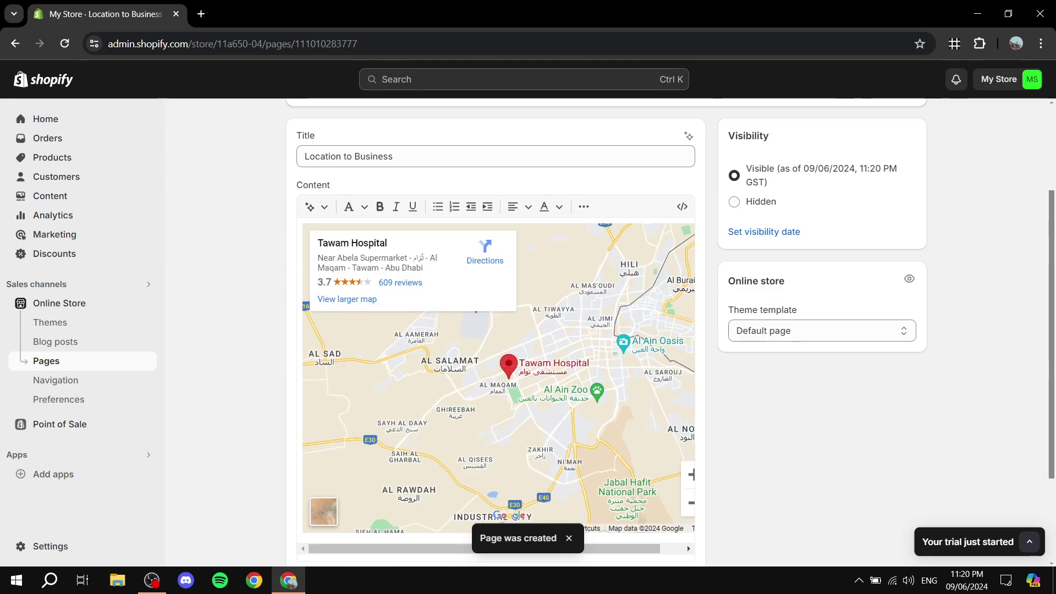
scroll(605, 330, down, 5)
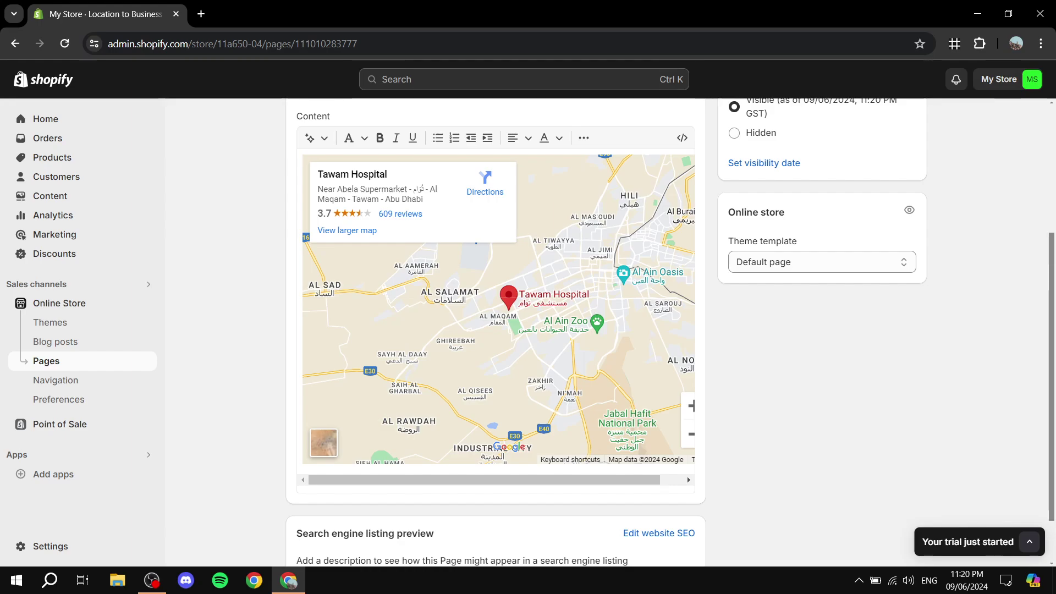
scroll(687, 476, up, 3)
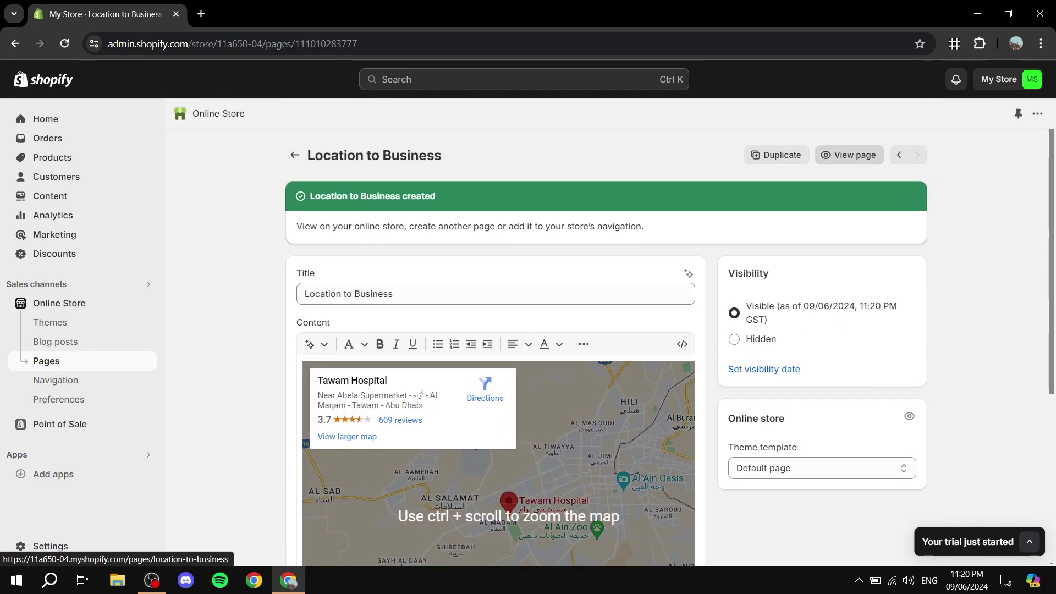
click(850, 154)
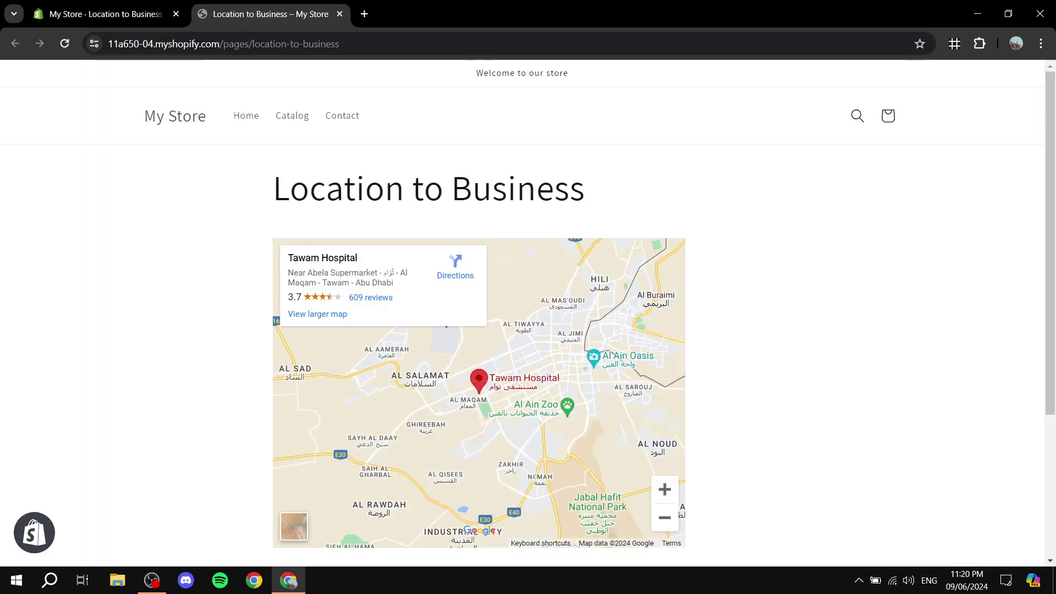
scroll(528, 314, down, 3)
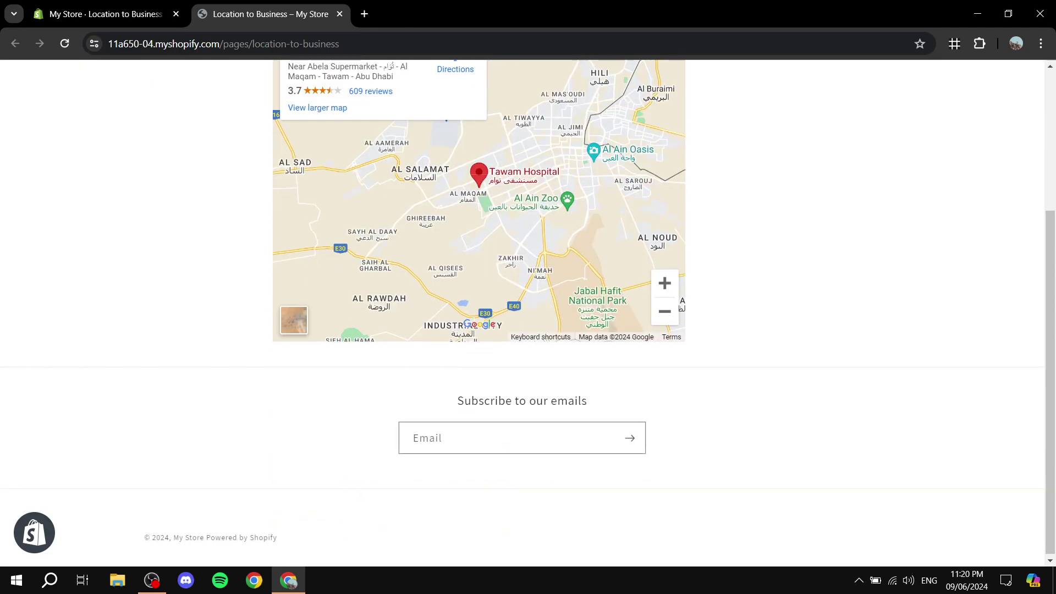
scroll(479, 253, up, 2)
scroll(478, 253, down, 1)
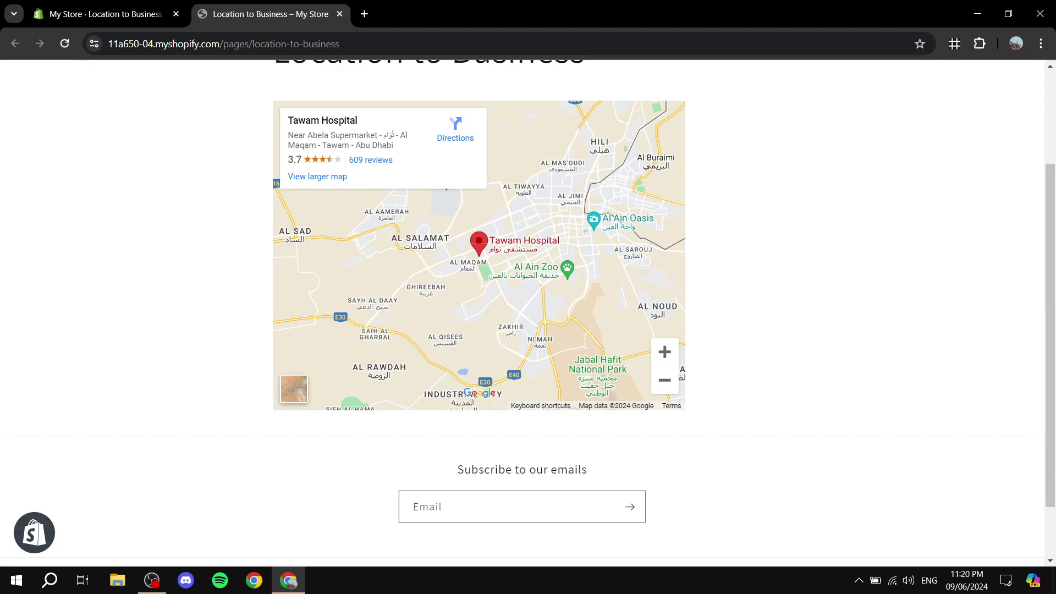
scroll(478, 253, up, 2)
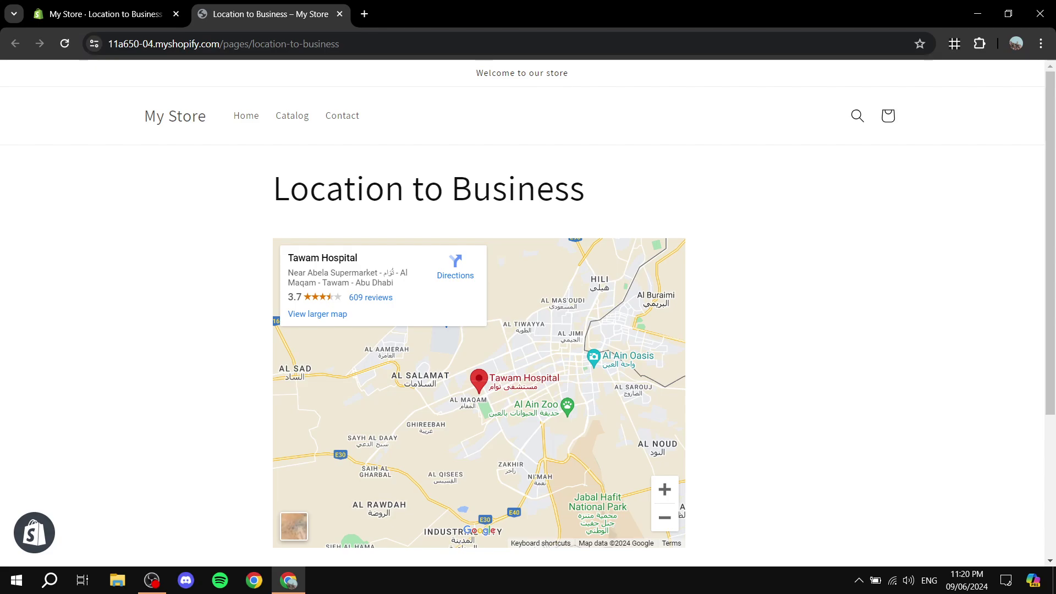
scroll(527, 308, down, 4)
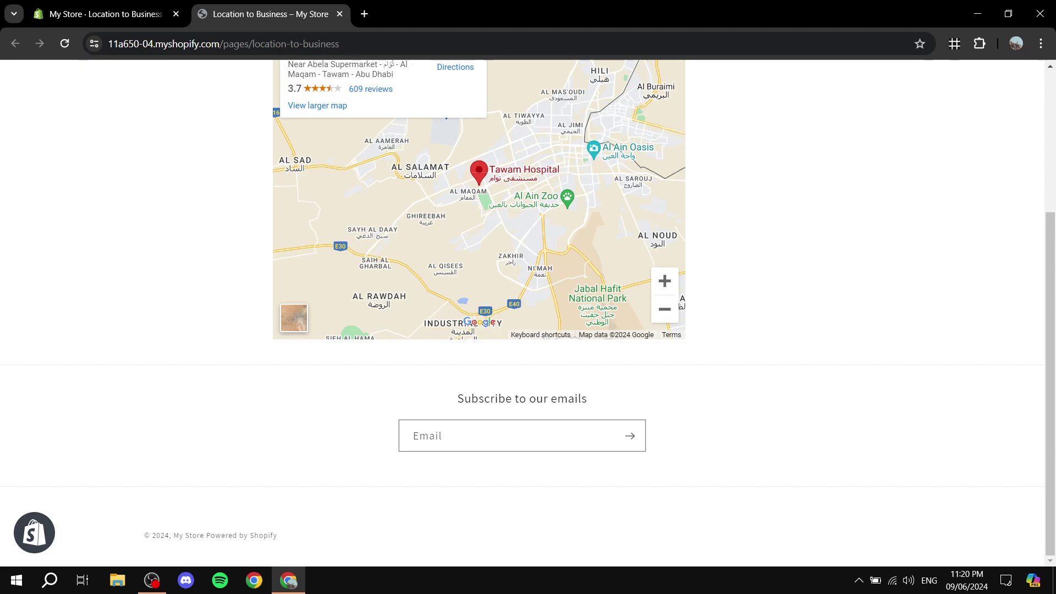
scroll(527, 308, up, 4)
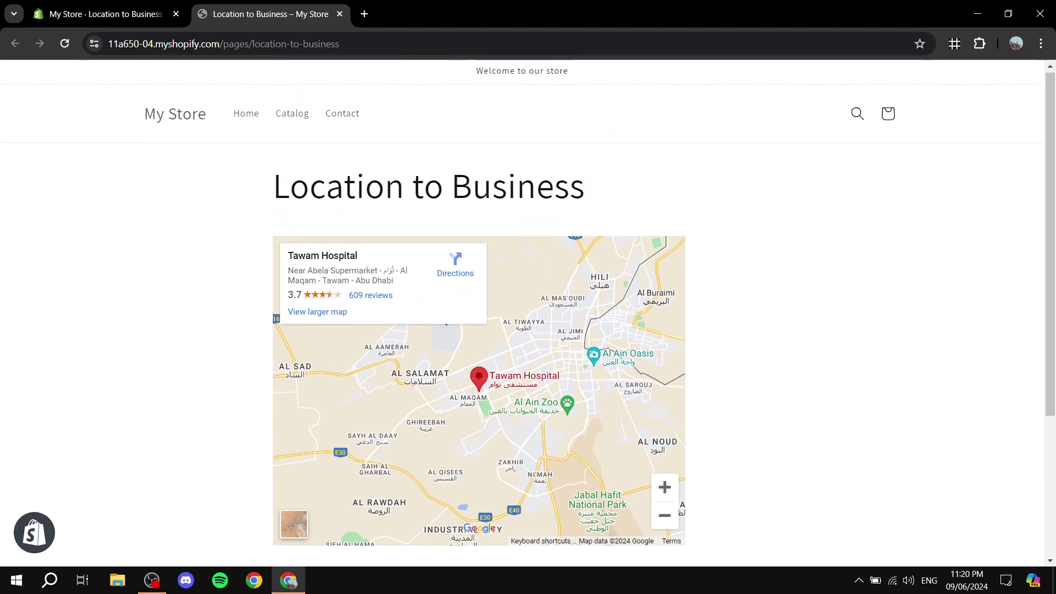
- Review the full live Location to Business page with its embedded map and close the storefront tab
scroll(528, 308, down, 4)
scroll(478, 308, up, 4)
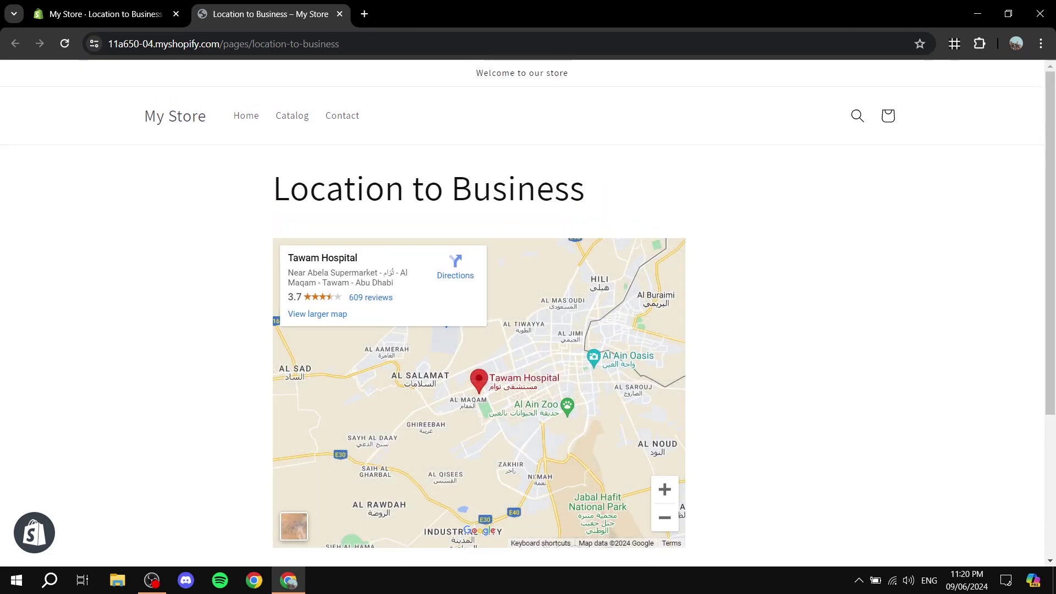
click(339, 14)
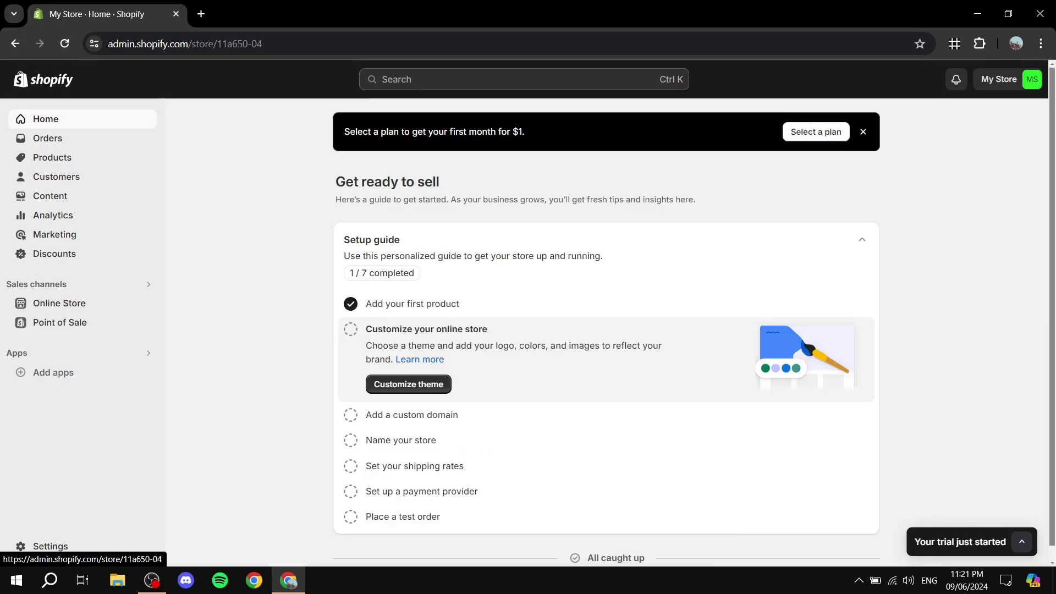
- Open the Shopify App Store from the store's app suggestions and search it for "Google maps"
click(59, 302)
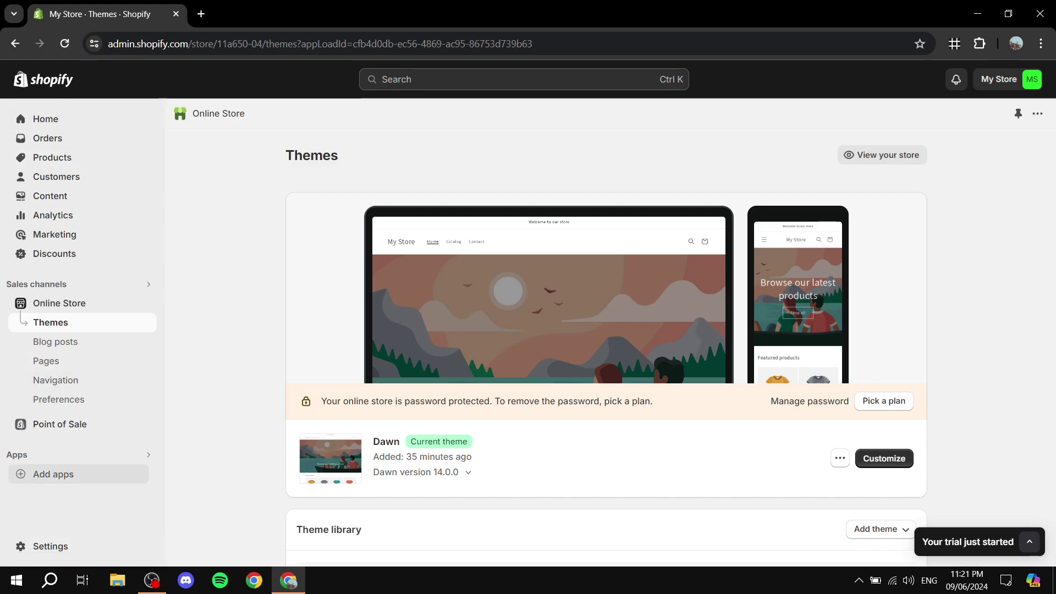
click(55, 474)
scroll(648, 353, down, 1)
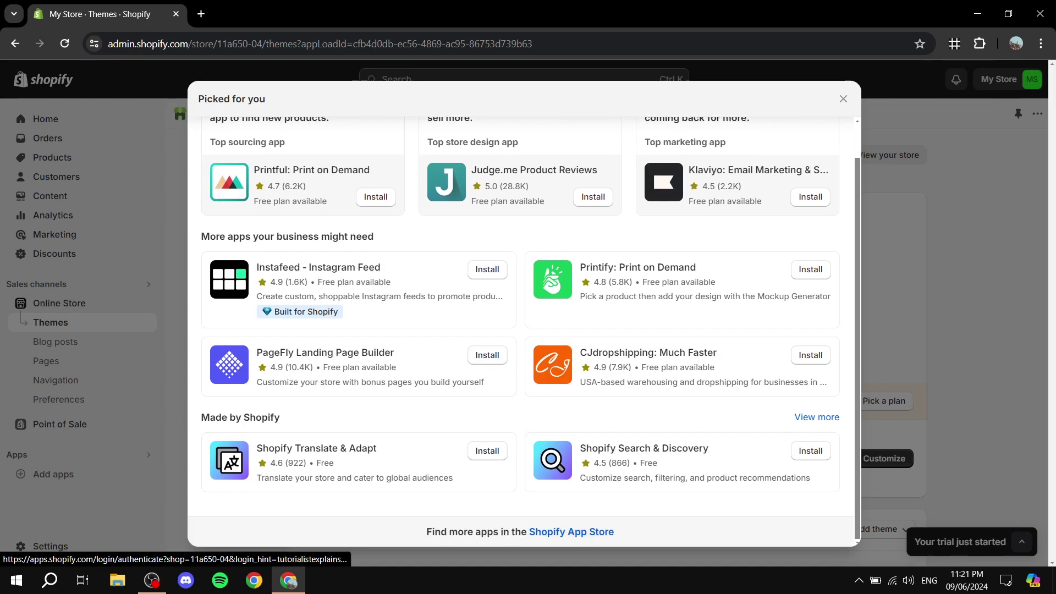
click(549, 531)
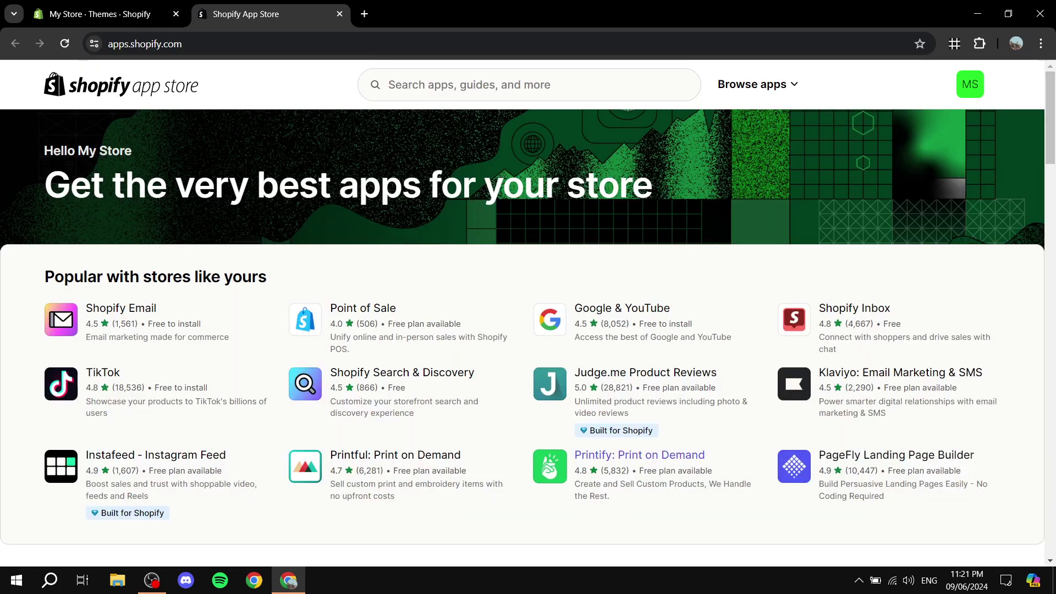
click(495, 85)
key(Down)
key(Return)
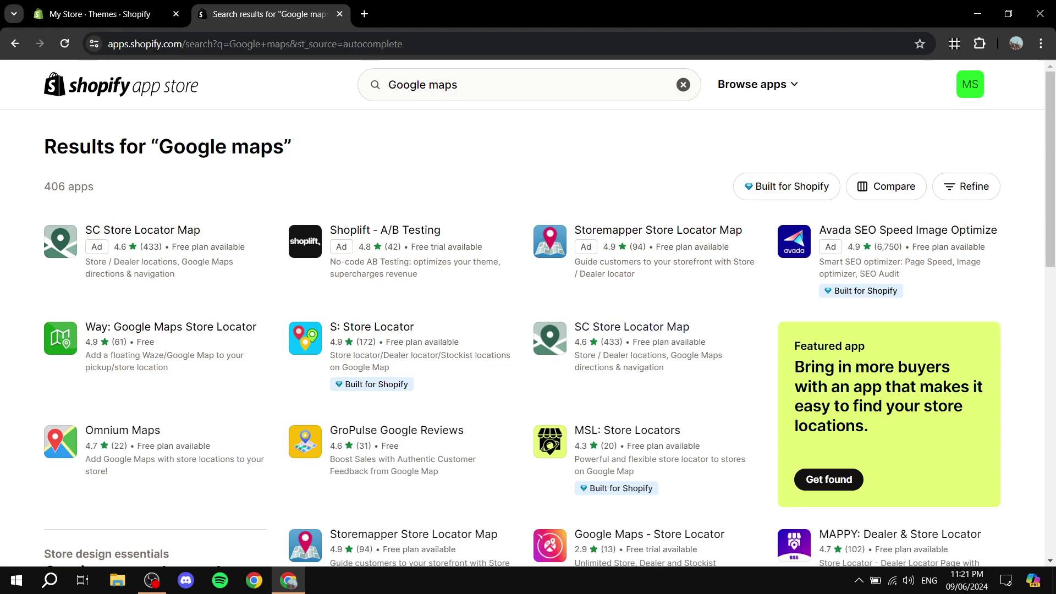
- Install the free Way: Google Maps Store Locator app from the search results and close the leftover Themes tab
scroll(528, 314, down, 3)
scroll(528, 314, up, 3)
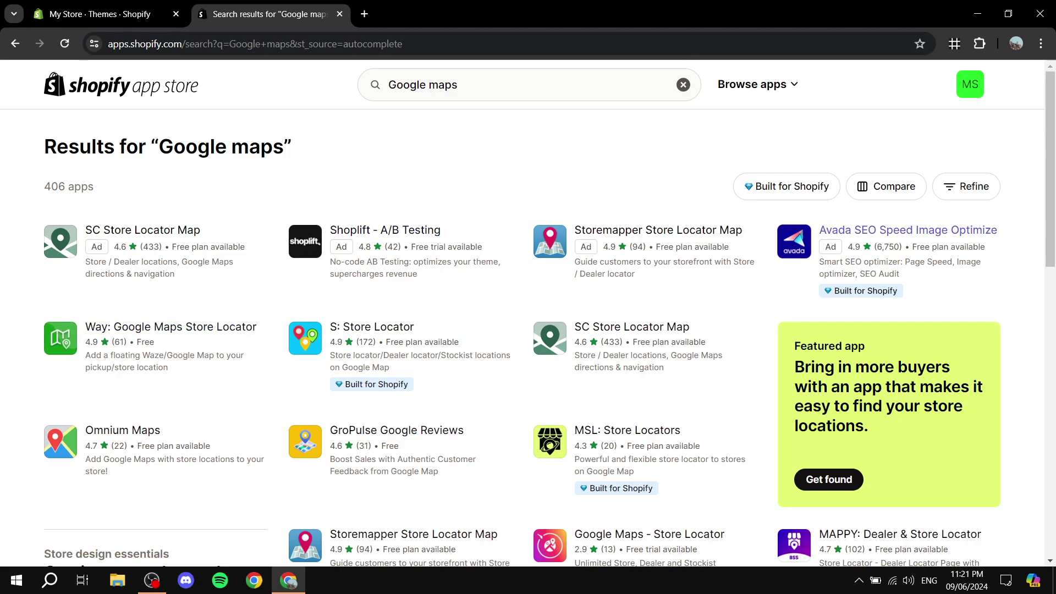
scroll(527, 330, down, 4)
scroll(528, 330, down, 4)
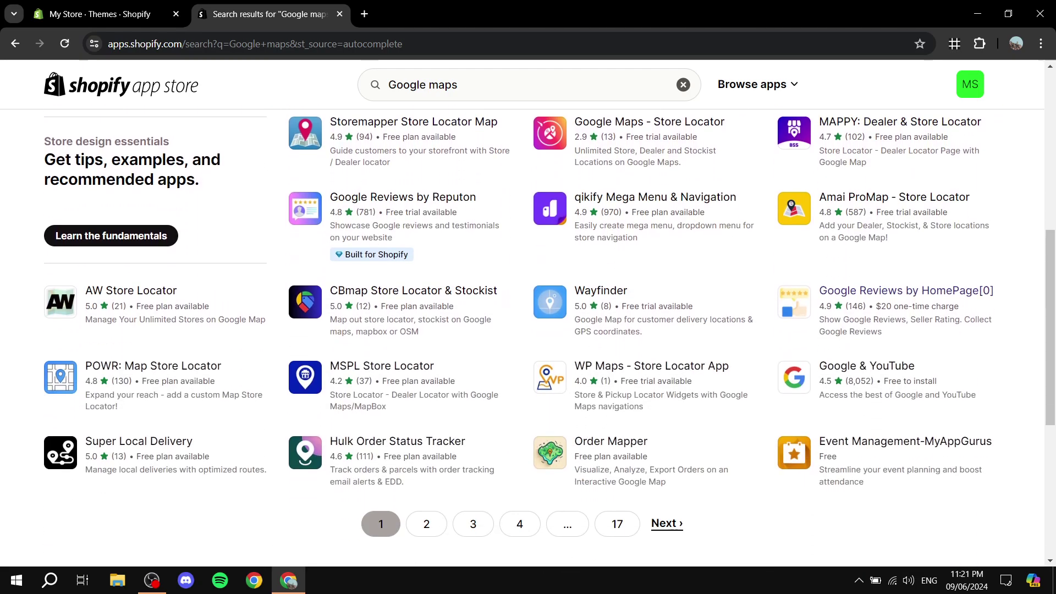
scroll(528, 330, up, 6)
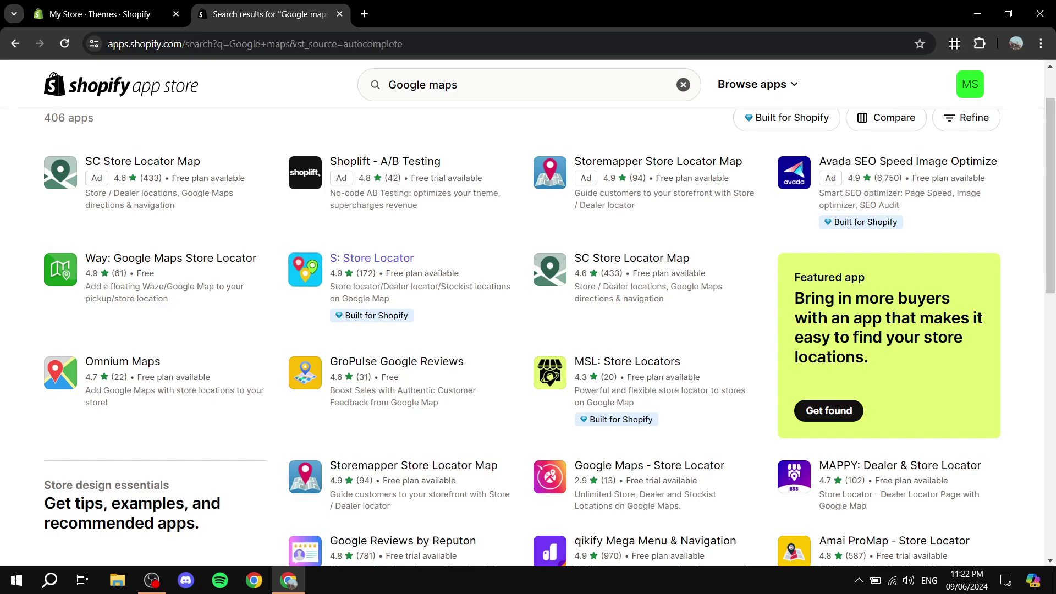
scroll(372, 275, up, 2)
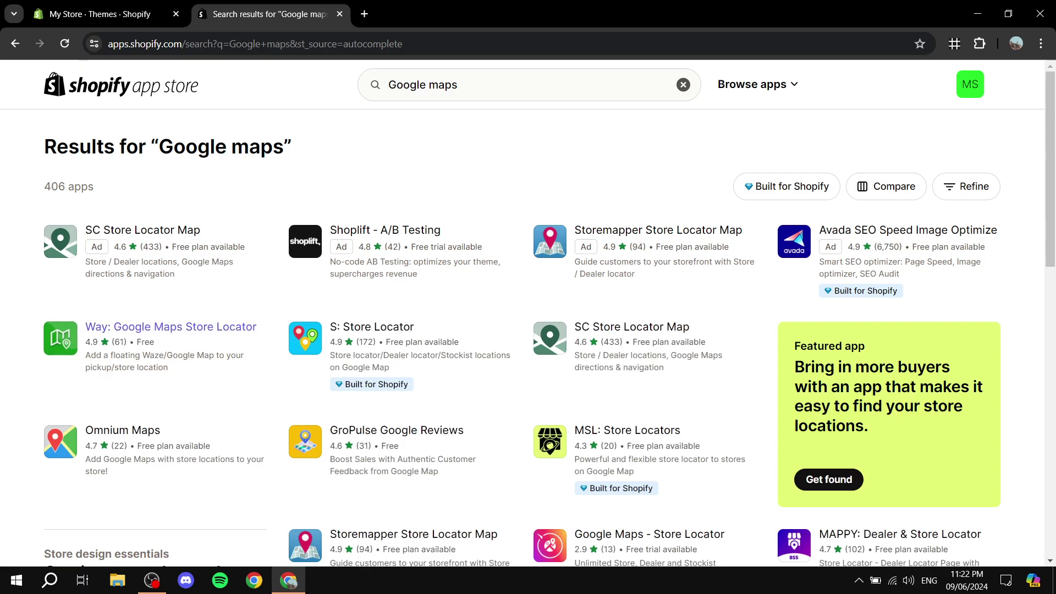
click(171, 326)
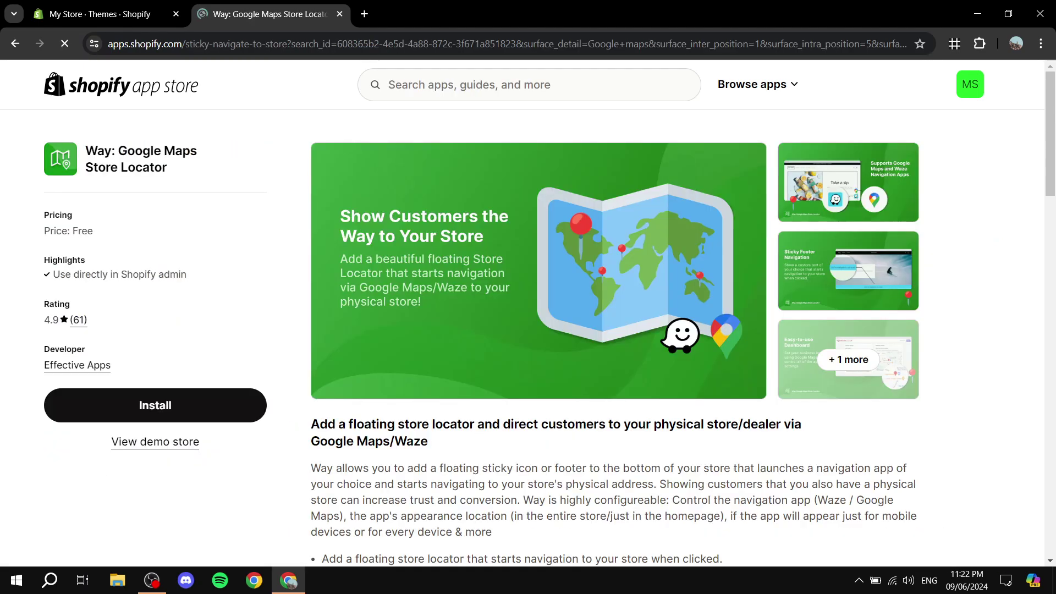
click(155, 405)
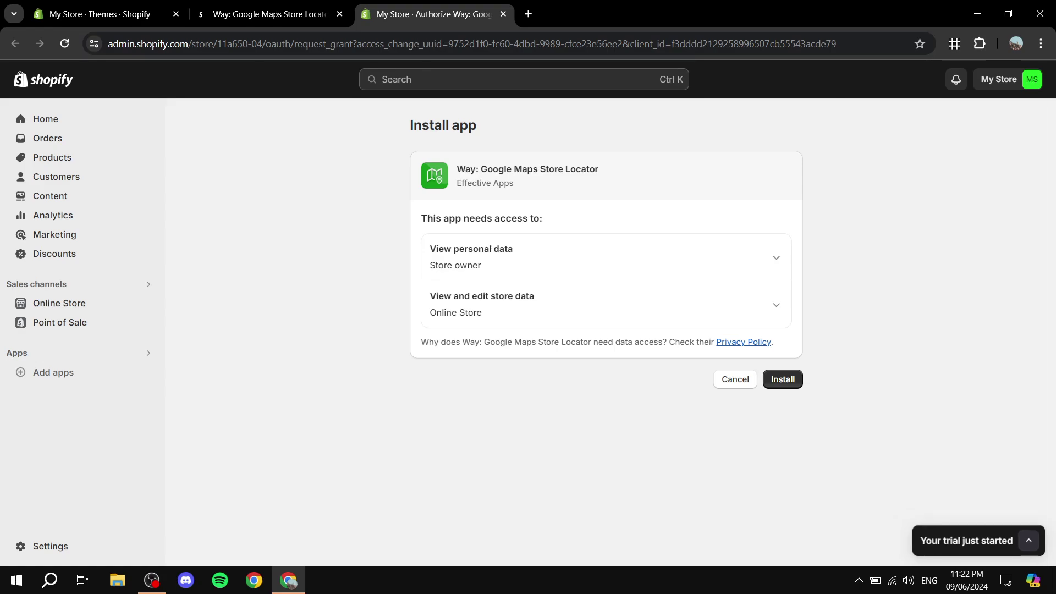
click(782, 379)
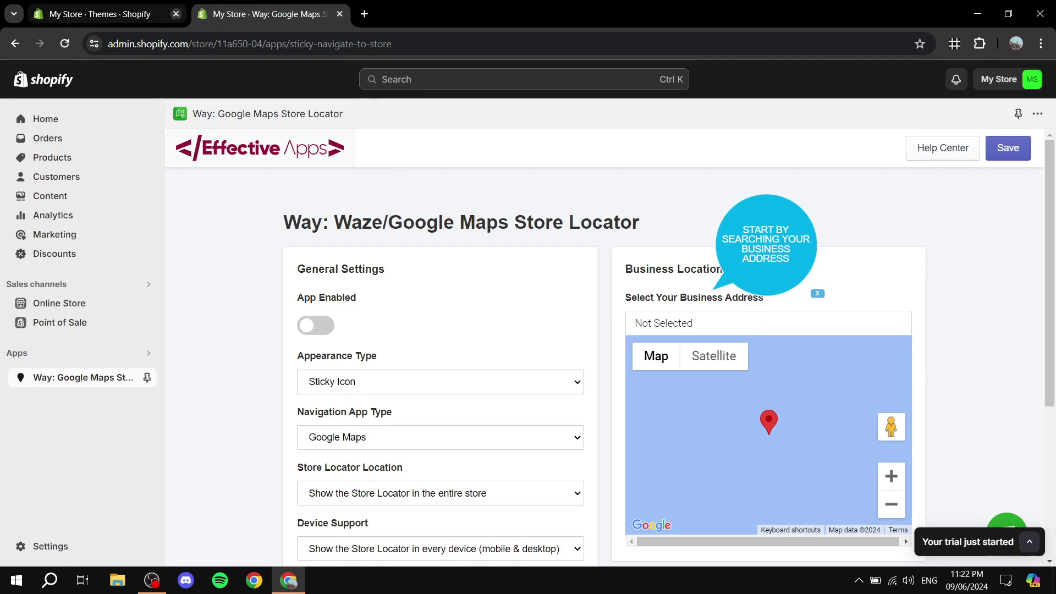
click(176, 13)
- Set the store locator's business address to Dubai International Airport (DXB), using "DXB" as the search text
scroll(605, 363, down, 3)
scroll(605, 363, up, 3)
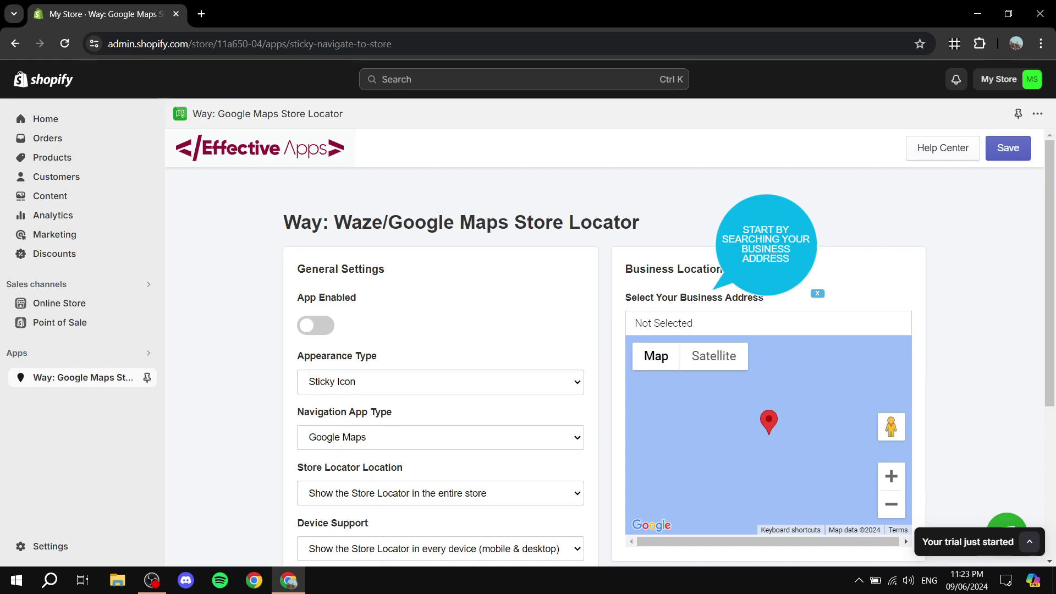
click(692, 323)
key(BackSpace)
key(BackSpace)
key(BackSpace)
key(BackSpace)
key(BackSpace)
key(BackSpace)
key(BackSpace)
key(BackSpace)
key(BackSpace)
key(BackSpace)
key(BackSpace)
key(BackSpace)
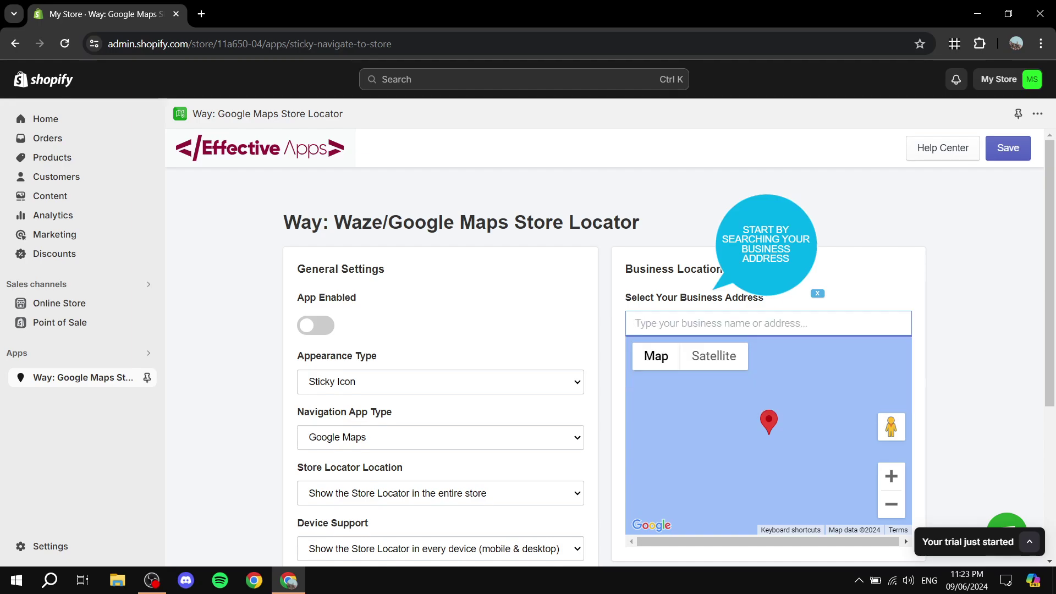
text(DXB)
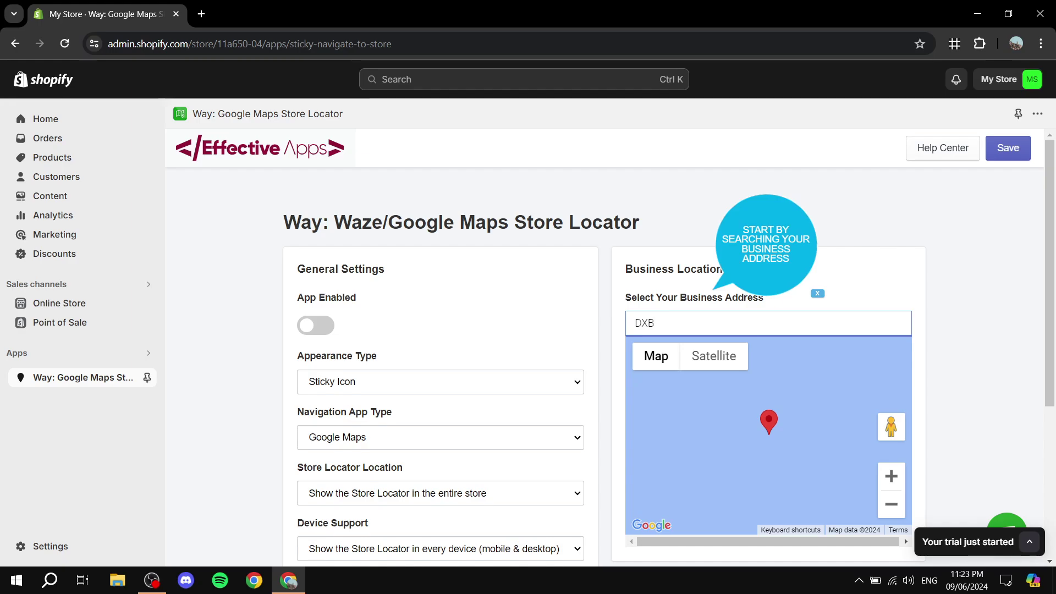
key(Down)
key(Return)
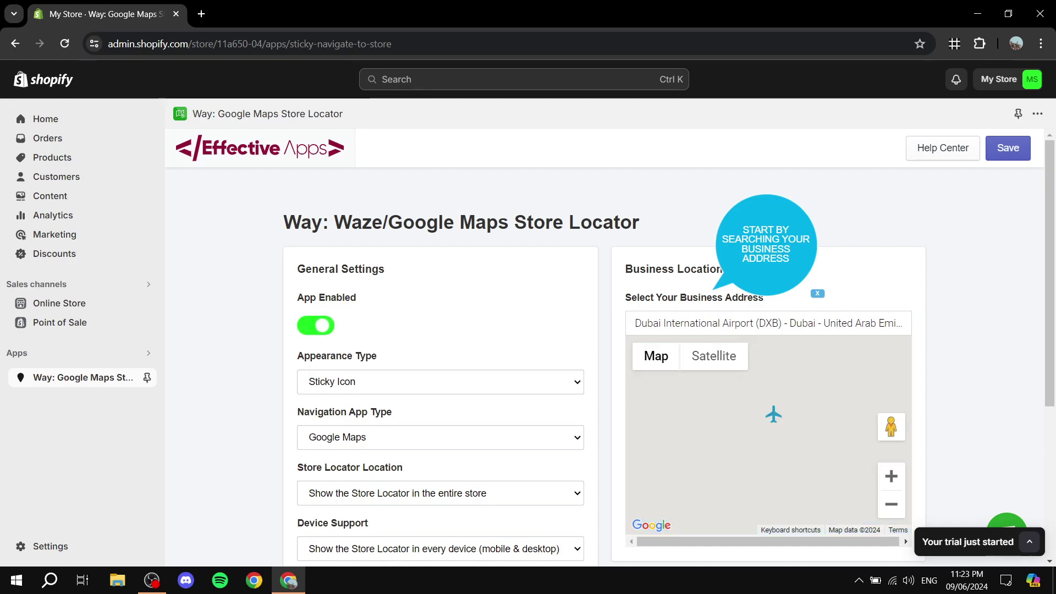
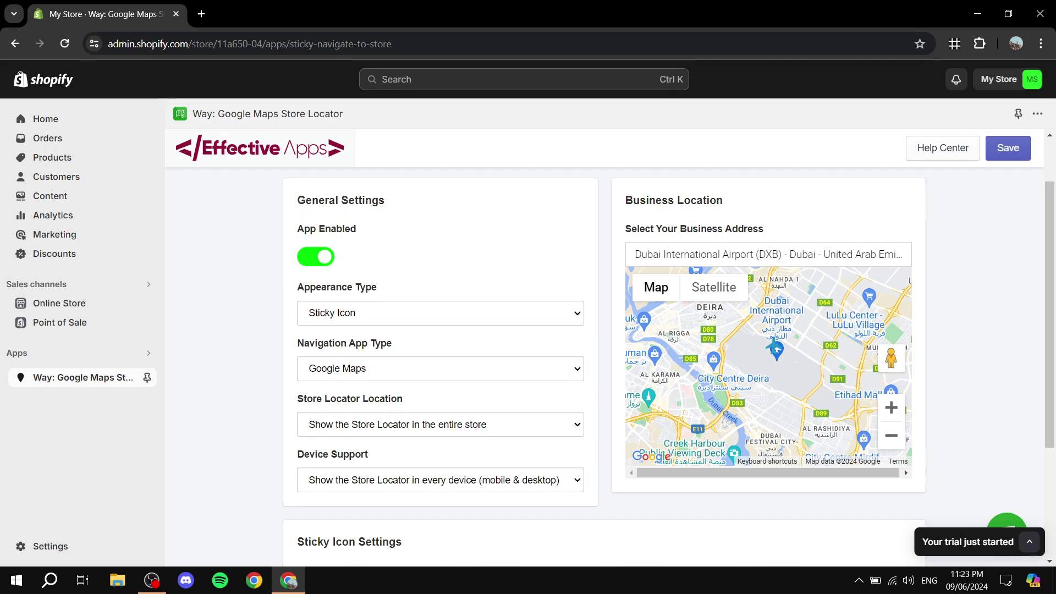
- Review the available choices for the store locator's Appearance Type and Navigation App Type
click(440, 313)
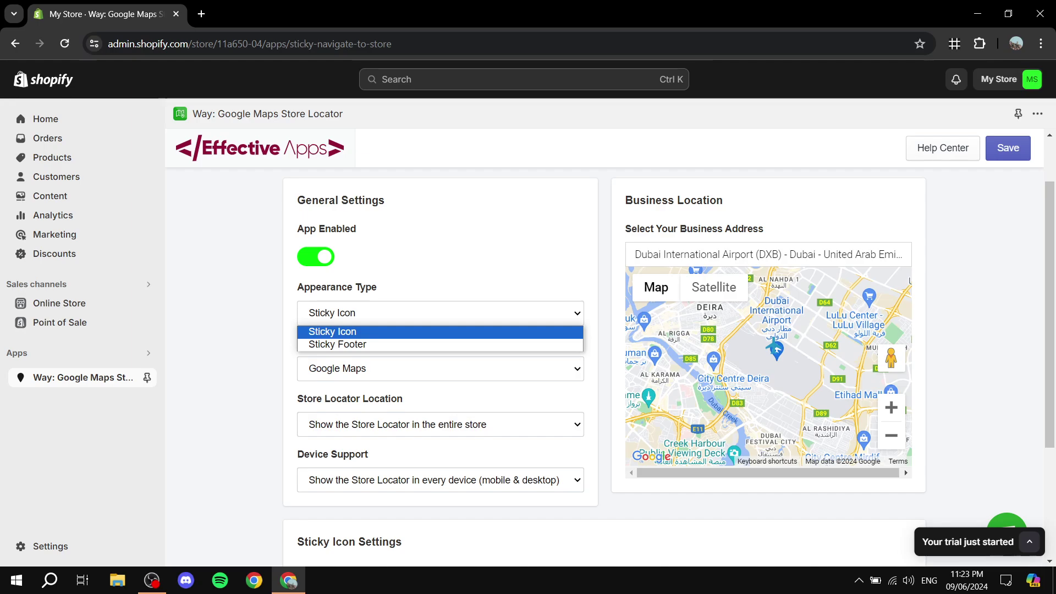
key(Escape)
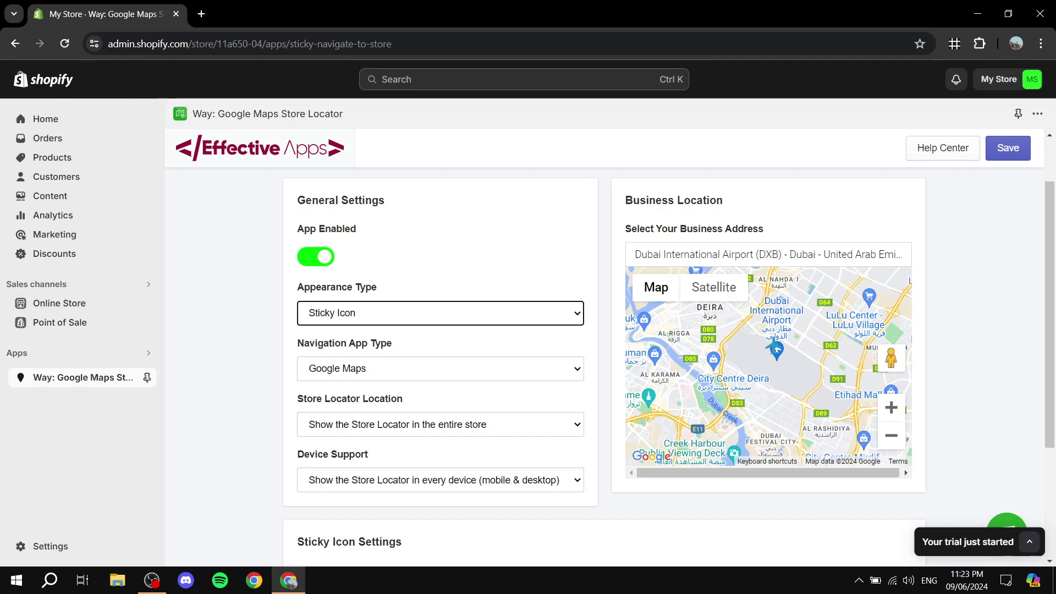
drag(298, 343, 393, 343)
click(392, 343)
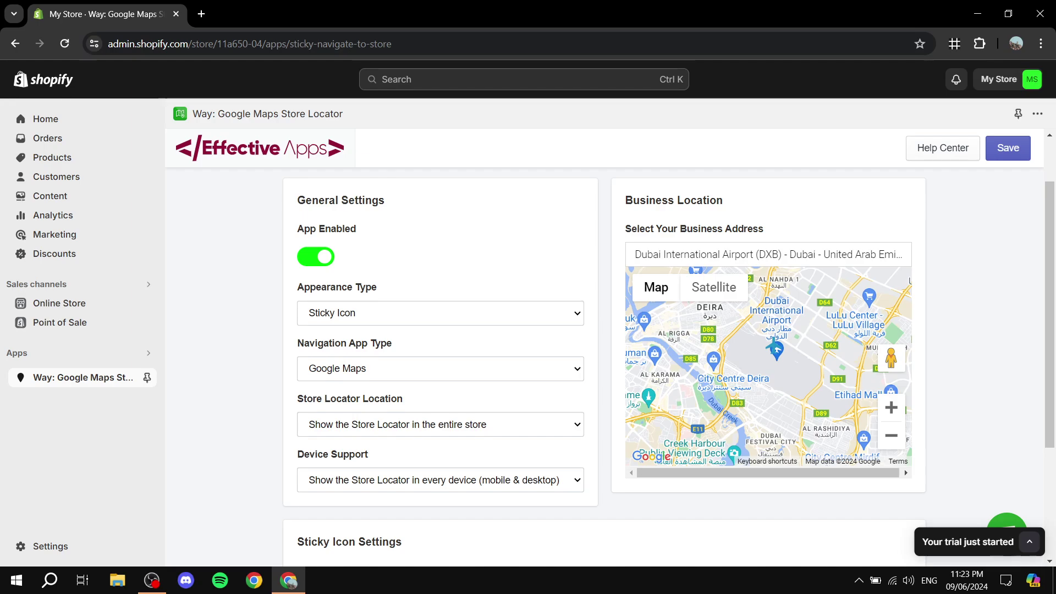
click(393, 368)
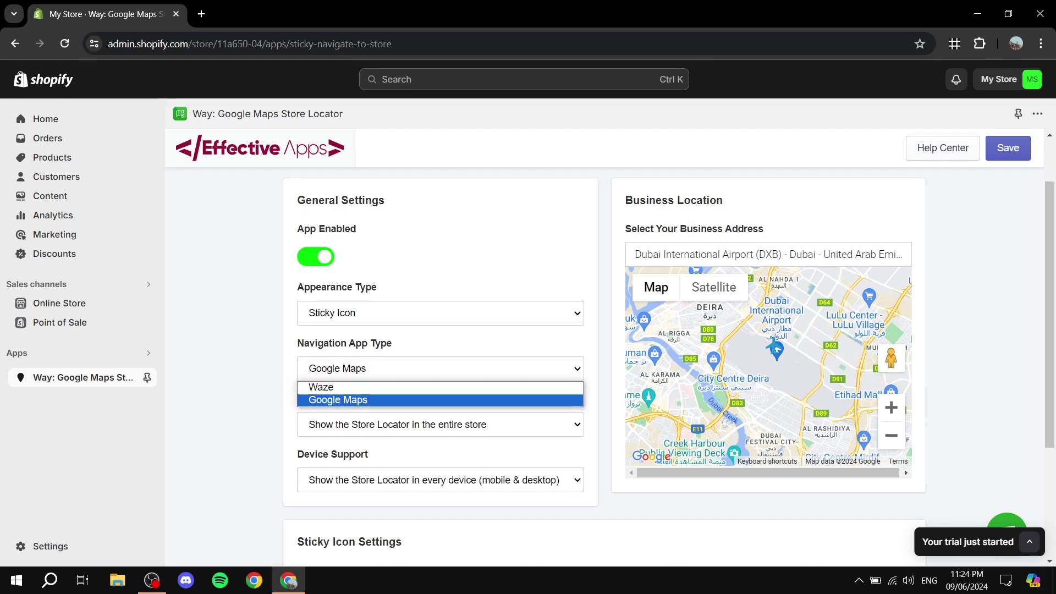
key(Escape)
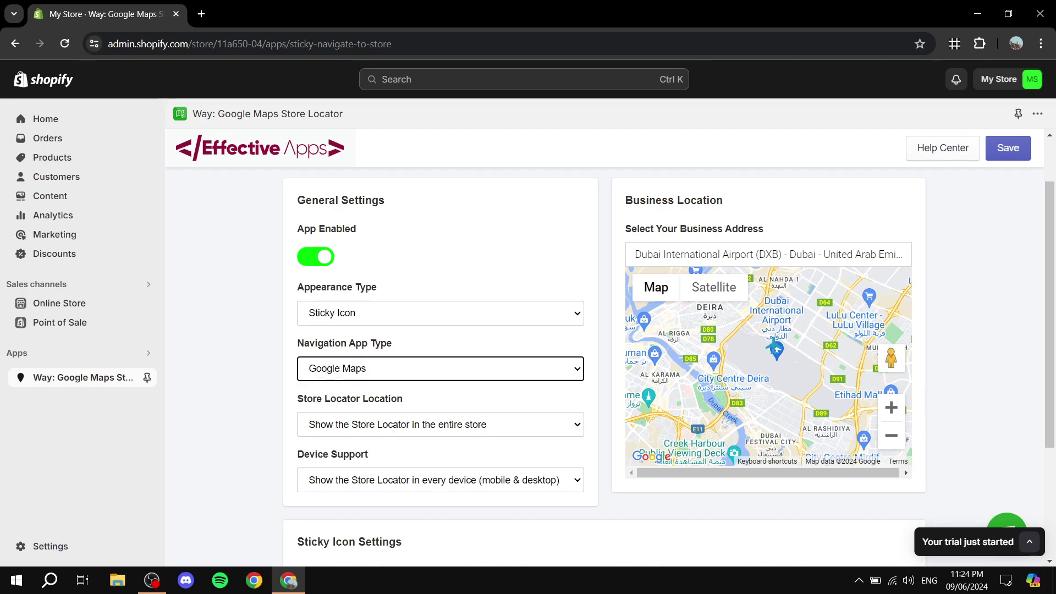
- Choose to show the Store Locator in the entire store and in every device (mobile & desktop)
scroll(605, 357, down, 1)
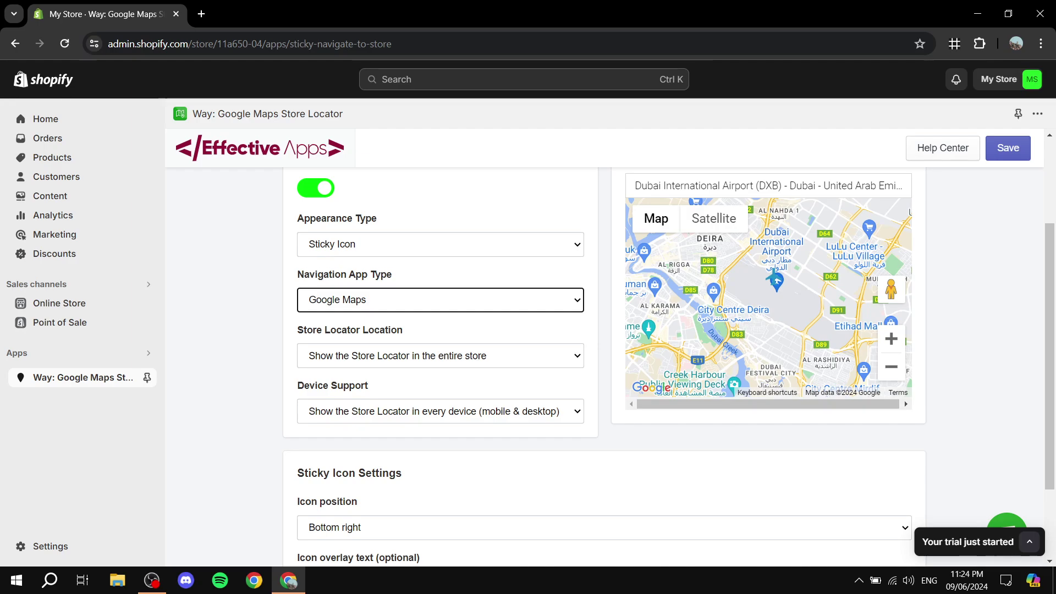
click(439, 355)
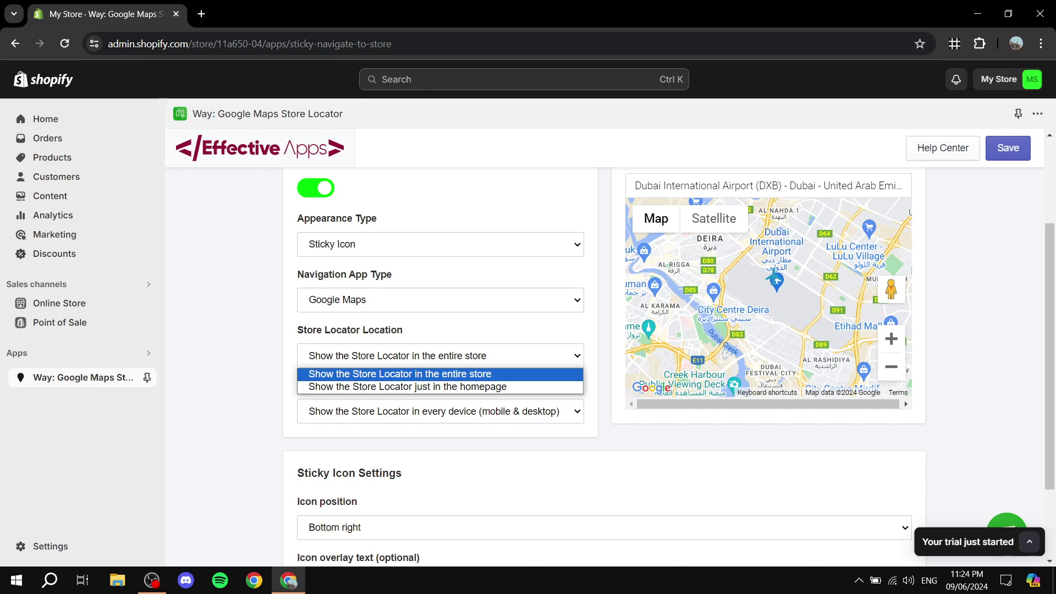
click(397, 372)
scroll(605, 363, down, 1)
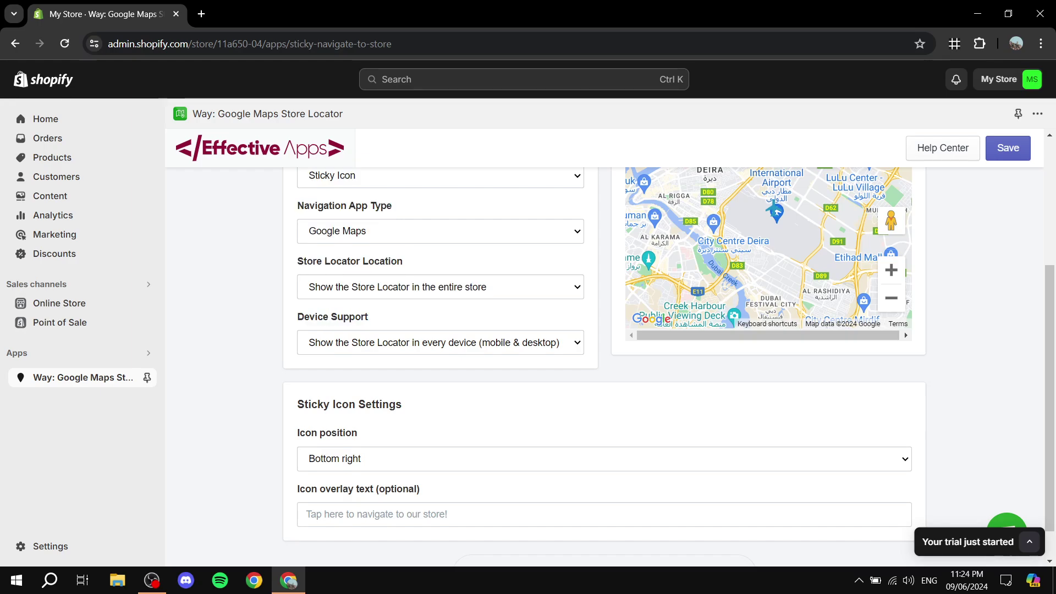
click(440, 342)
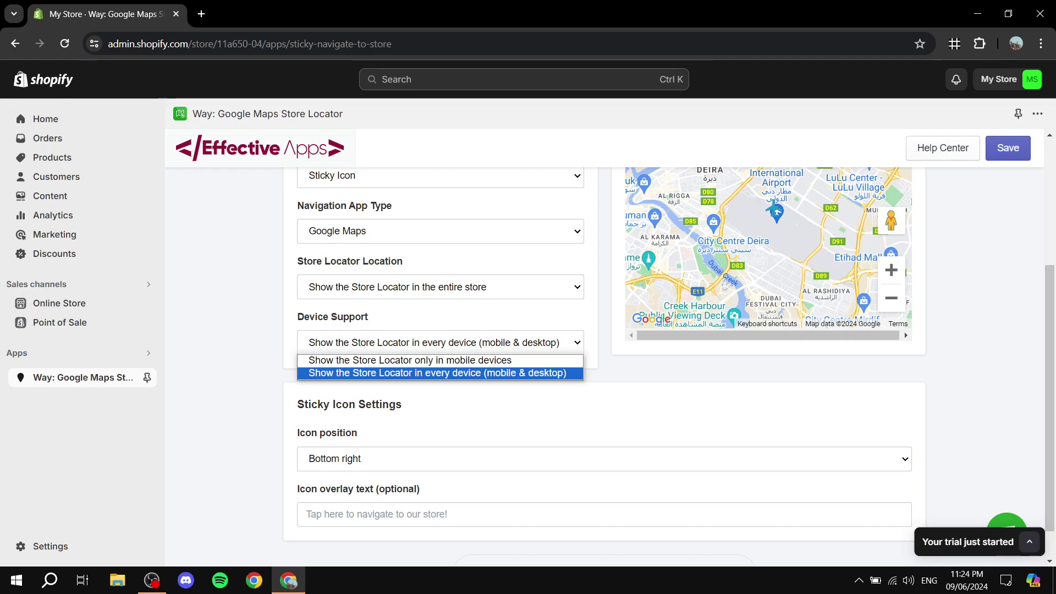
key(Return)
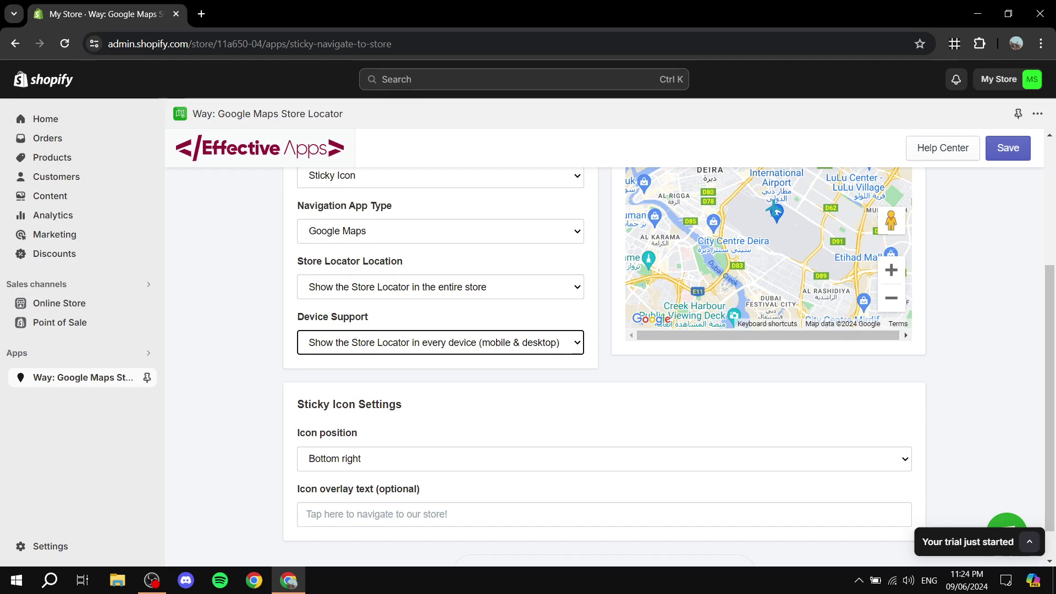
- Set the icon position to Bottom left in the Sticky Icon Settings
scroll(604, 352, down, 1)
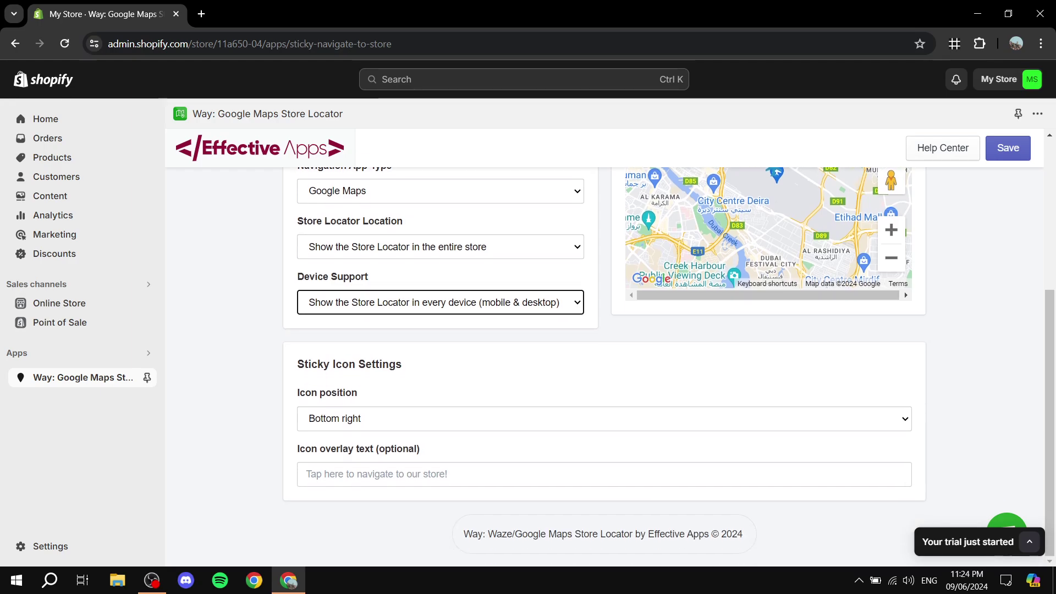
triple_click(349, 364)
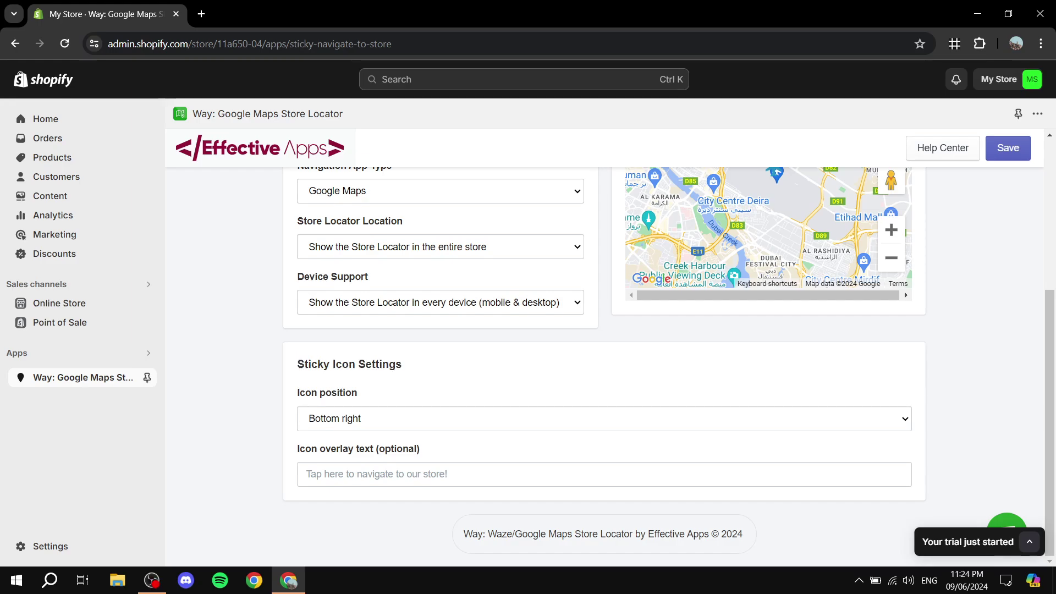
triple_click(299, 392)
click(330, 419)
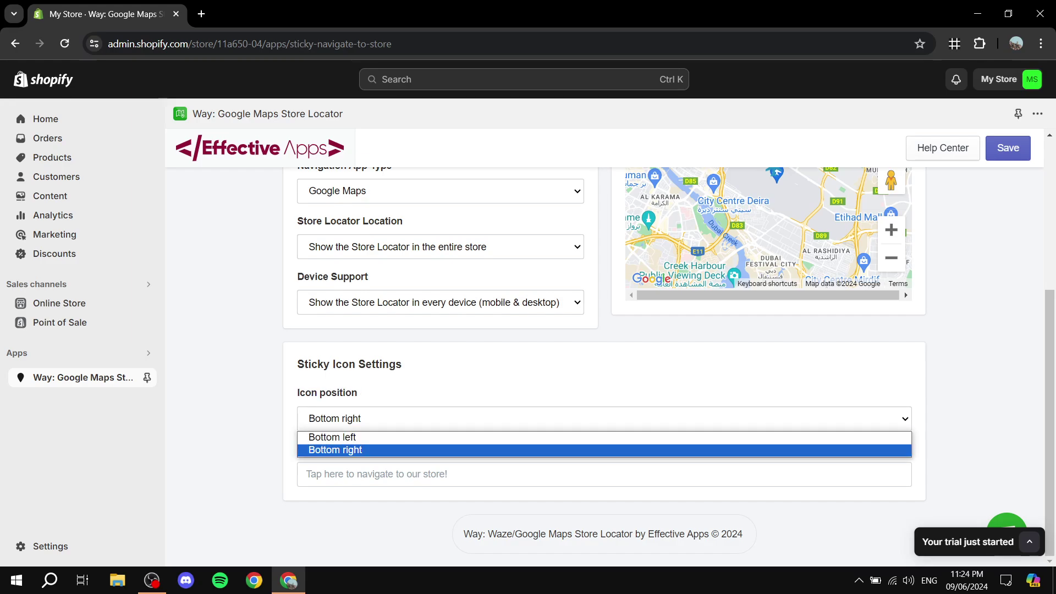
key(Up)
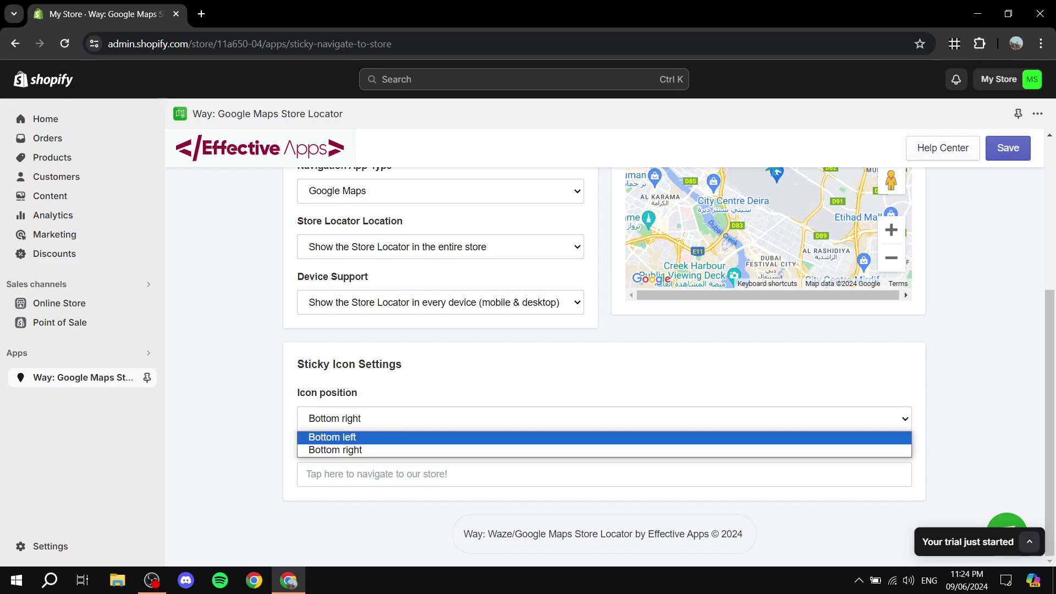
key(Escape)
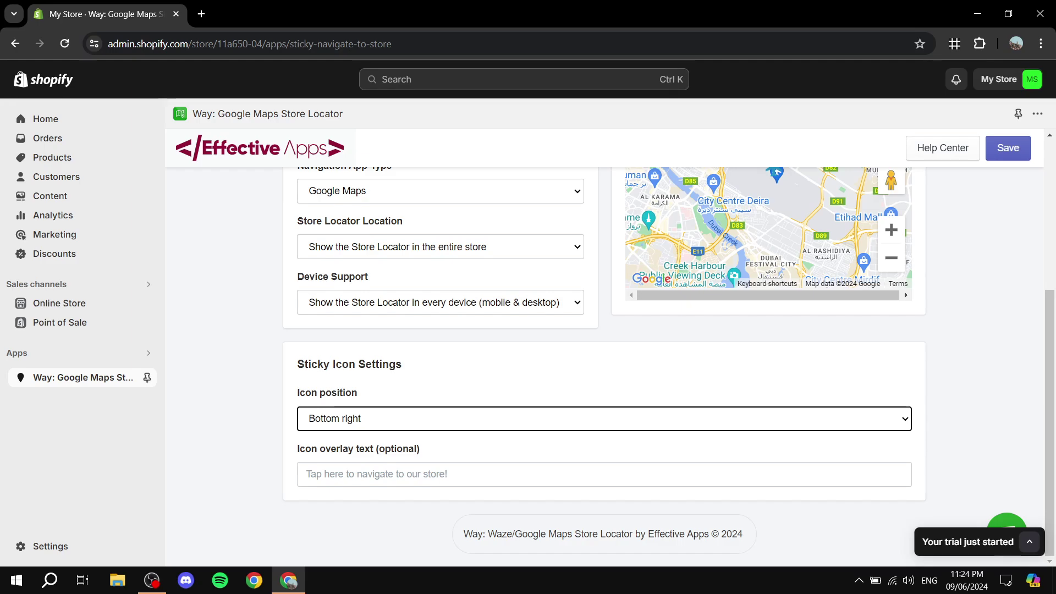
key(space)
key(Up)
key(Return)
key(Tab)
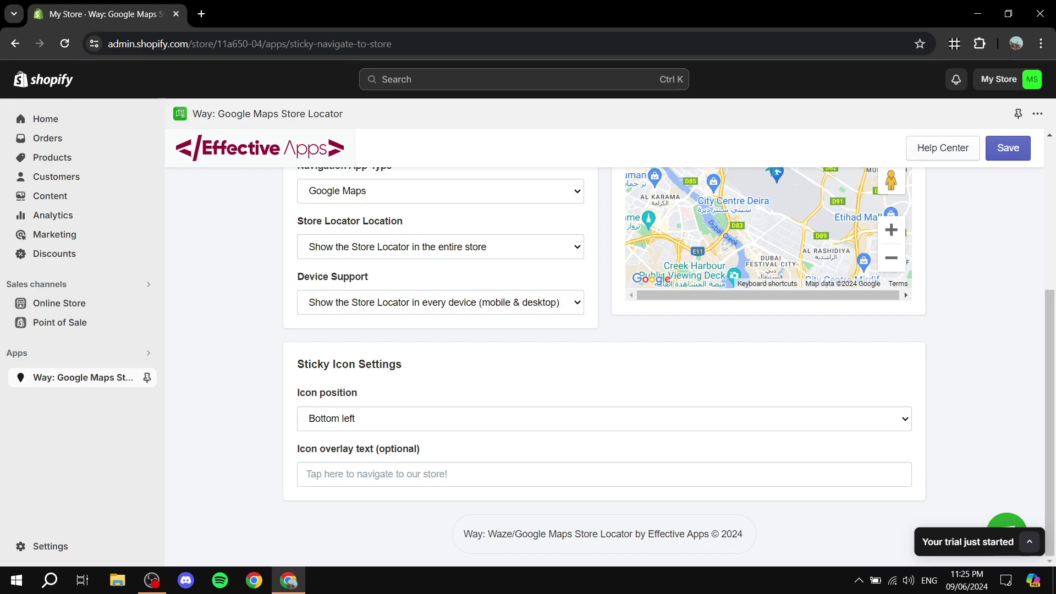
scroll(605, 357, up, 5)
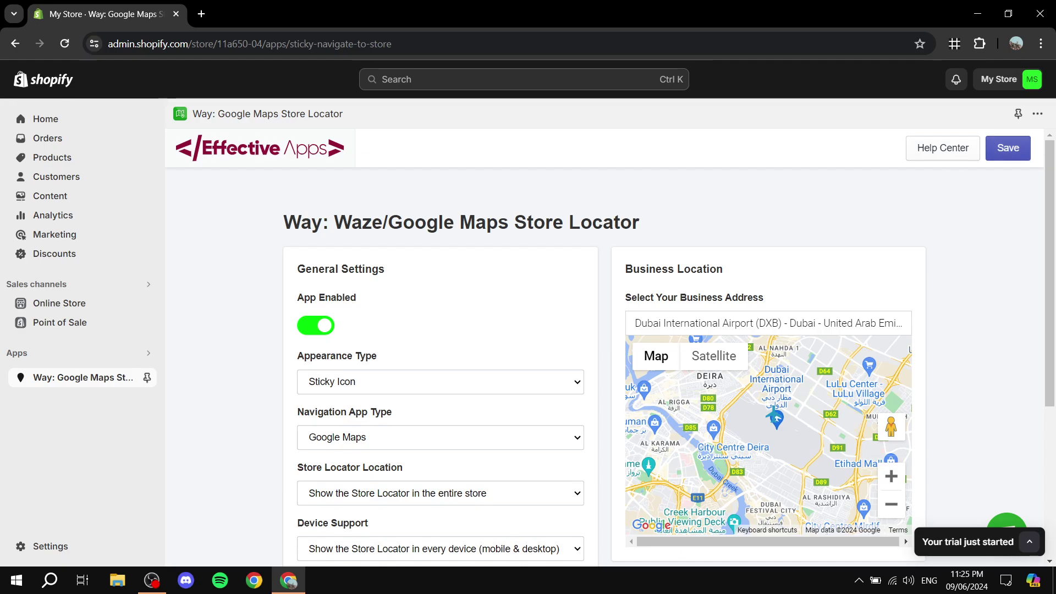
- Save the store locator settings and dismiss the follow-up setup check without opening the store from it
click(1008, 148)
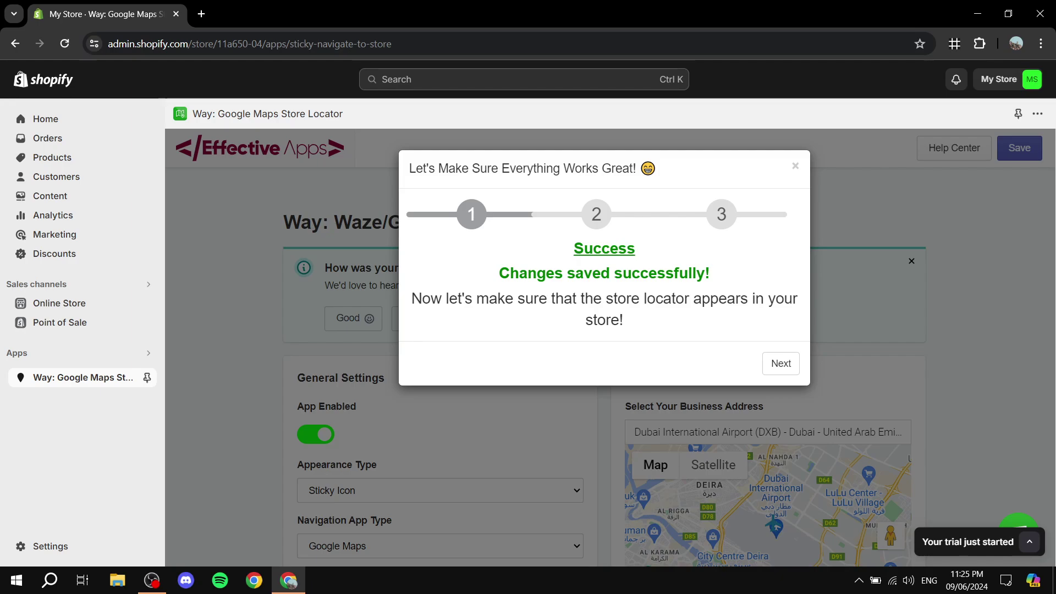
click(780, 364)
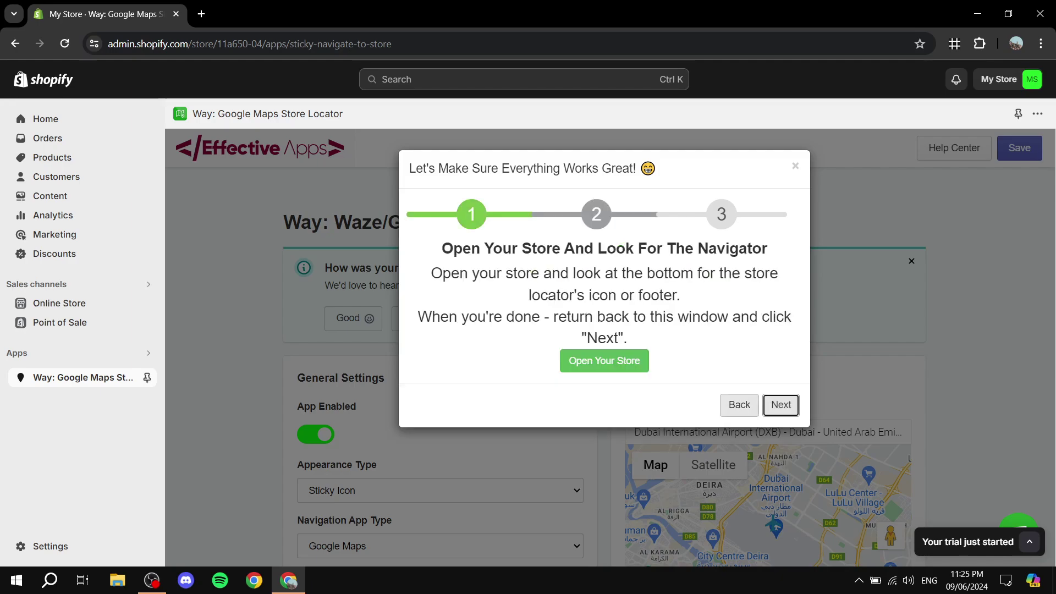
click(780, 404)
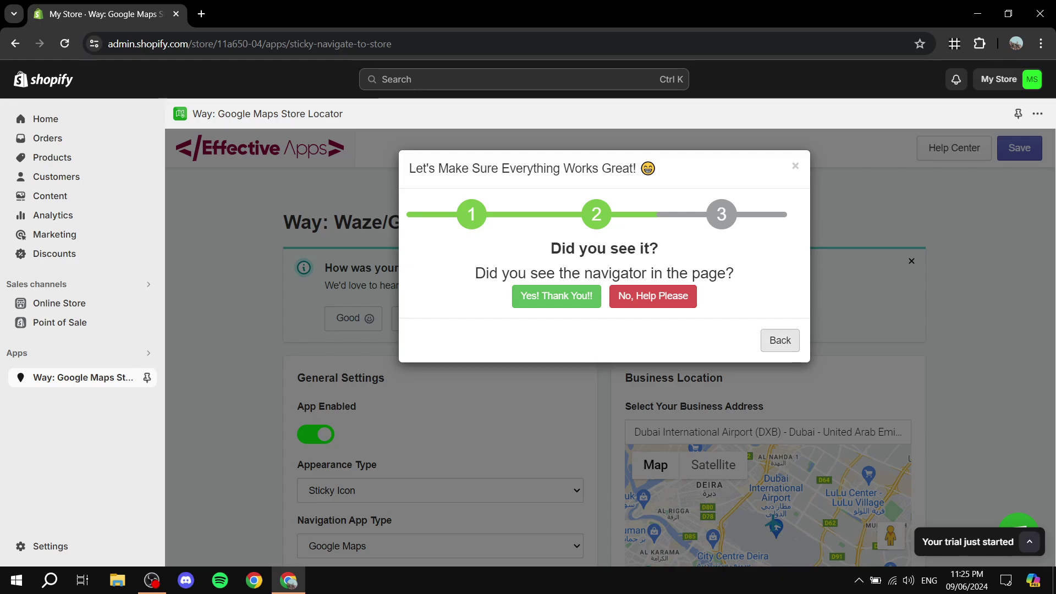
click(795, 166)
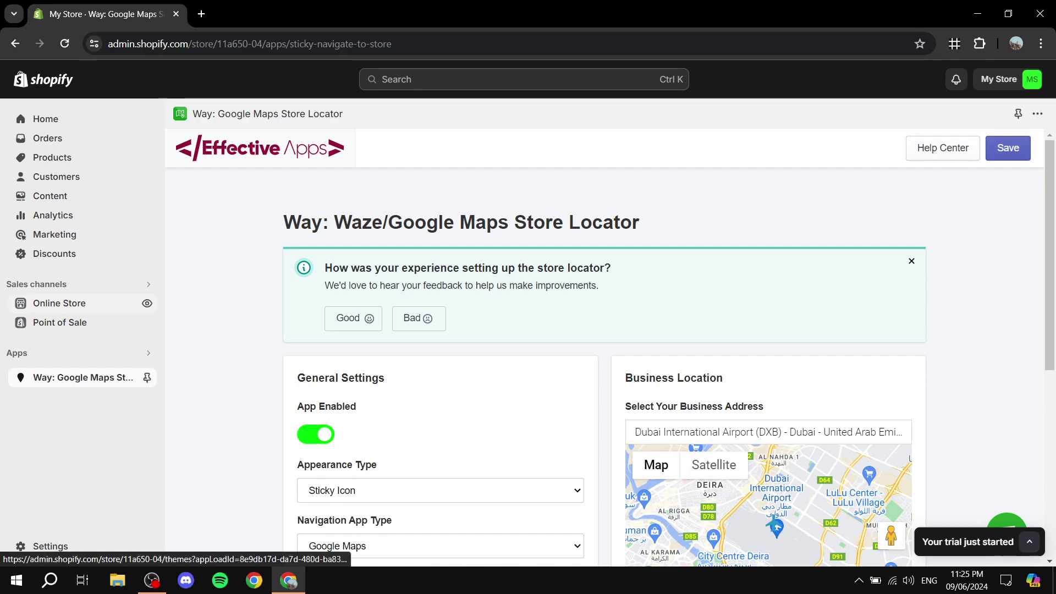
- View the live storefront to check where the store locator icon sits, and return to the app settings
click(147, 303)
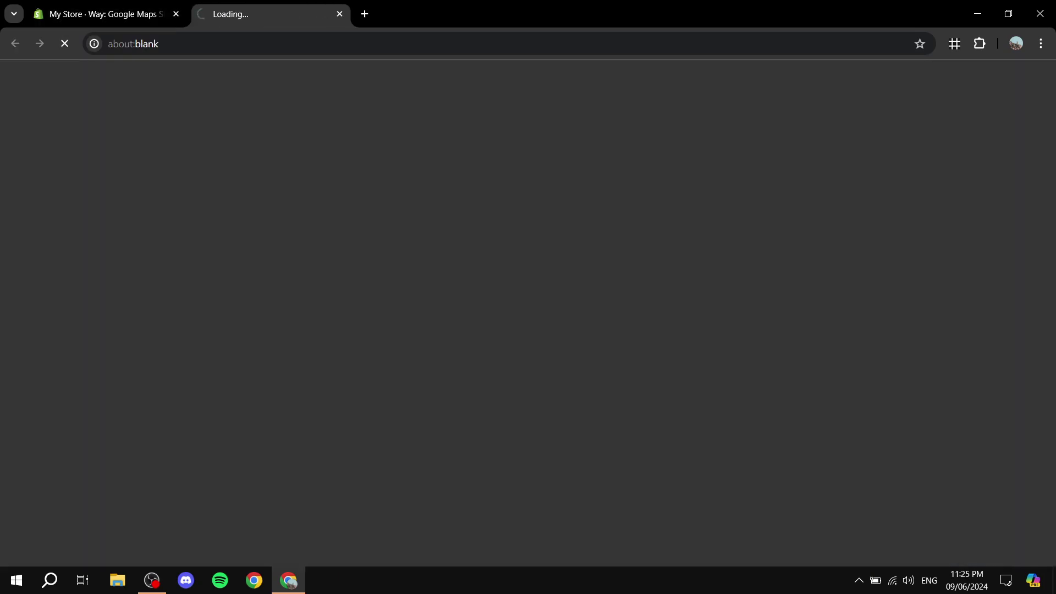
scroll(528, 313, down, 4)
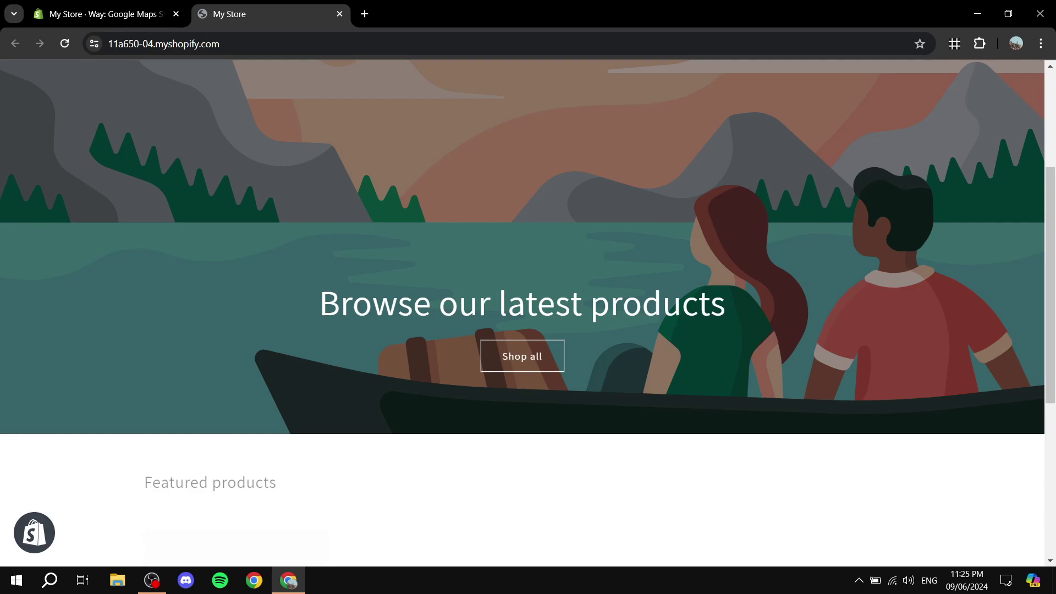
scroll(528, 313, down, 5)
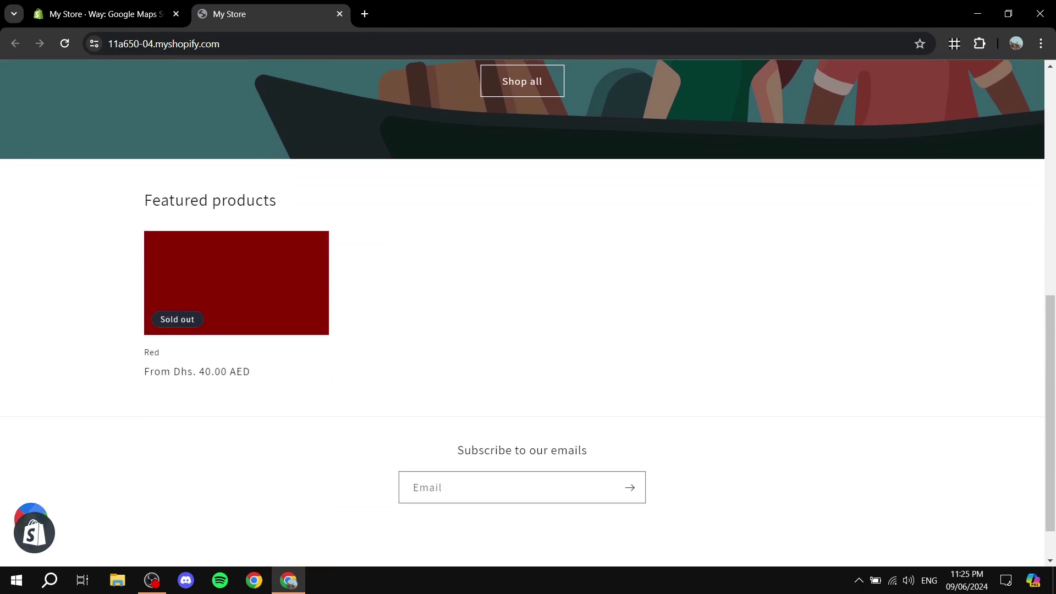
click(339, 14)
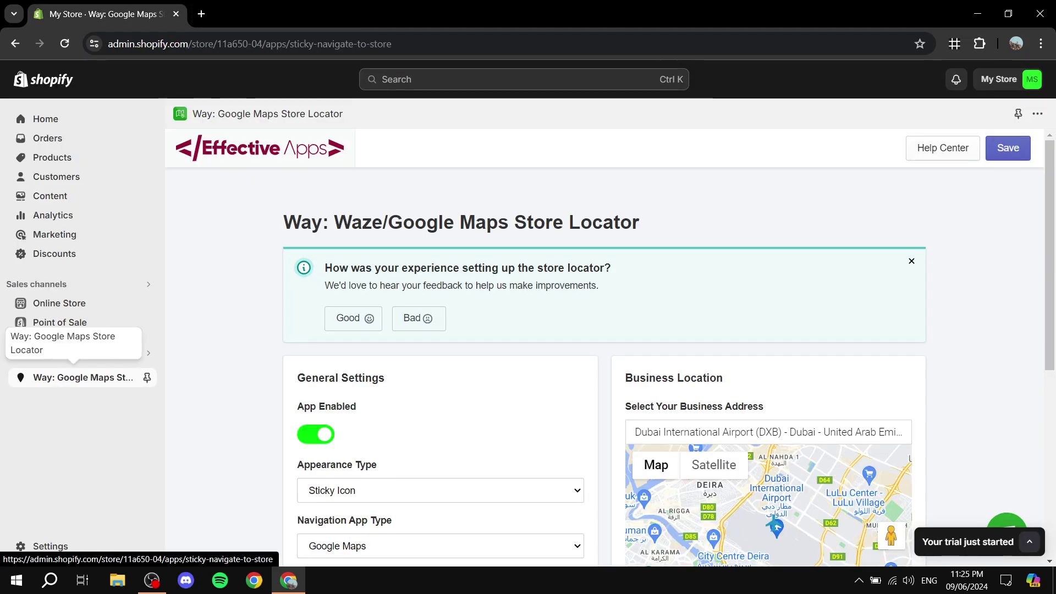
- Change the sticky icon position to Bottom right and save the store locator settings
scroll(604, 363, down, 6)
click(605, 419)
click(385, 448)
click(1008, 148)
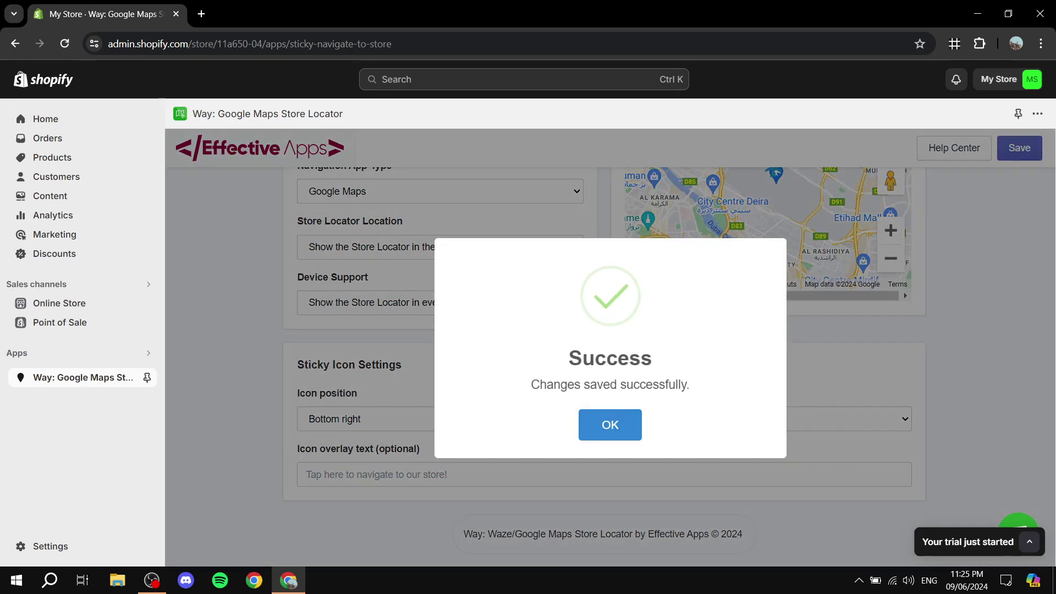
click(610, 425)
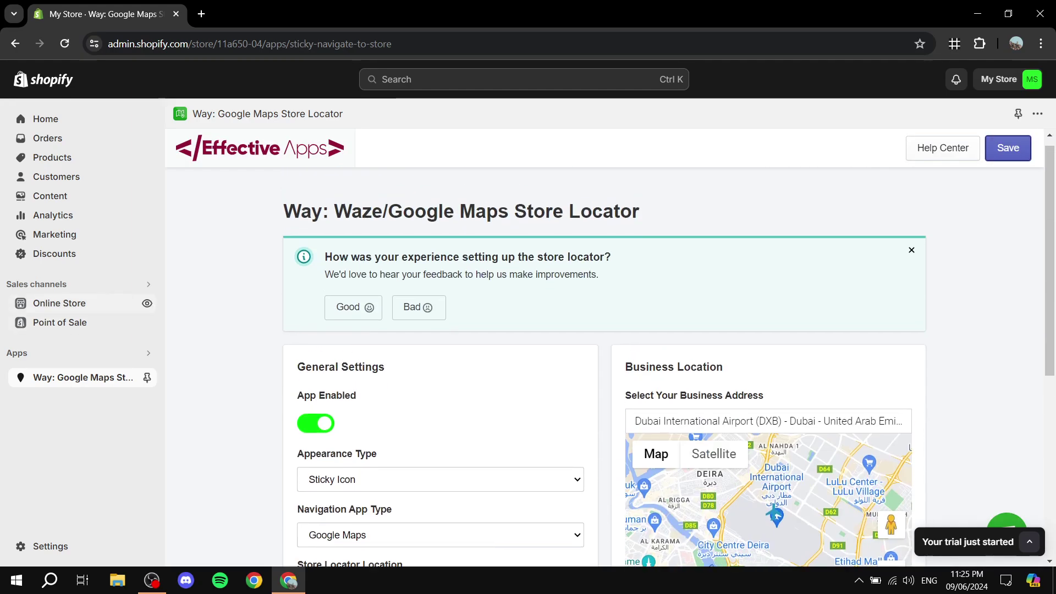
- Test the Google Maps icon on the live storefront by following its directions link, check it while browsing the homepage, and return to the admin
click(147, 303)
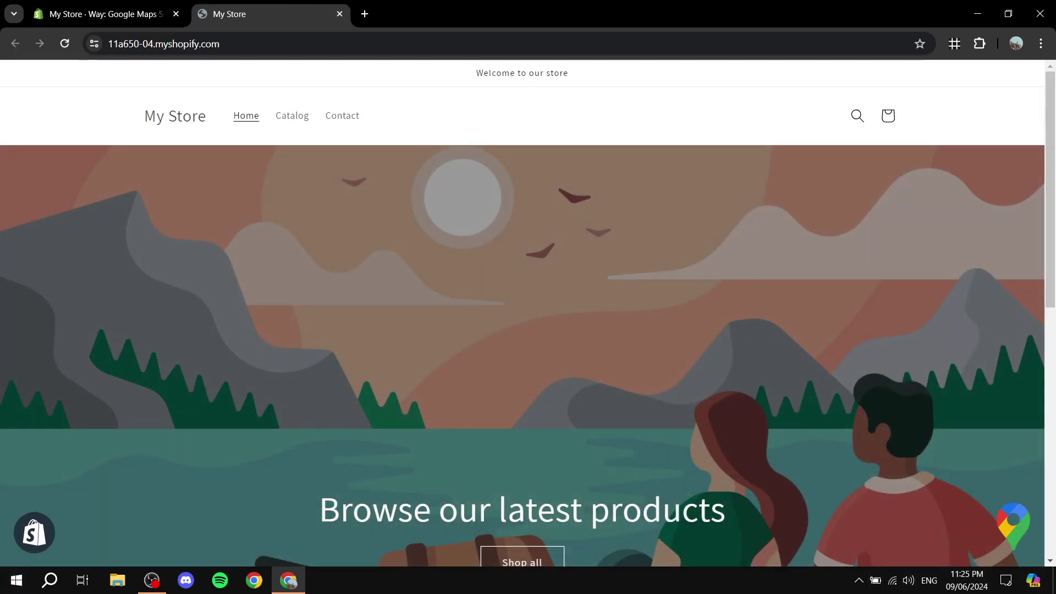
scroll(528, 314, down, 5)
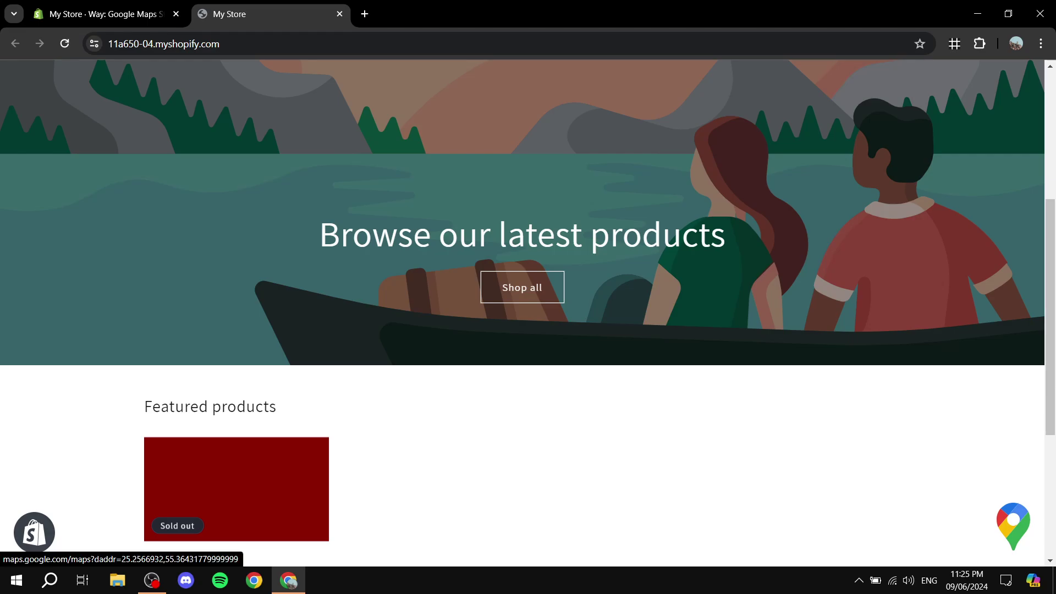
click(1012, 525)
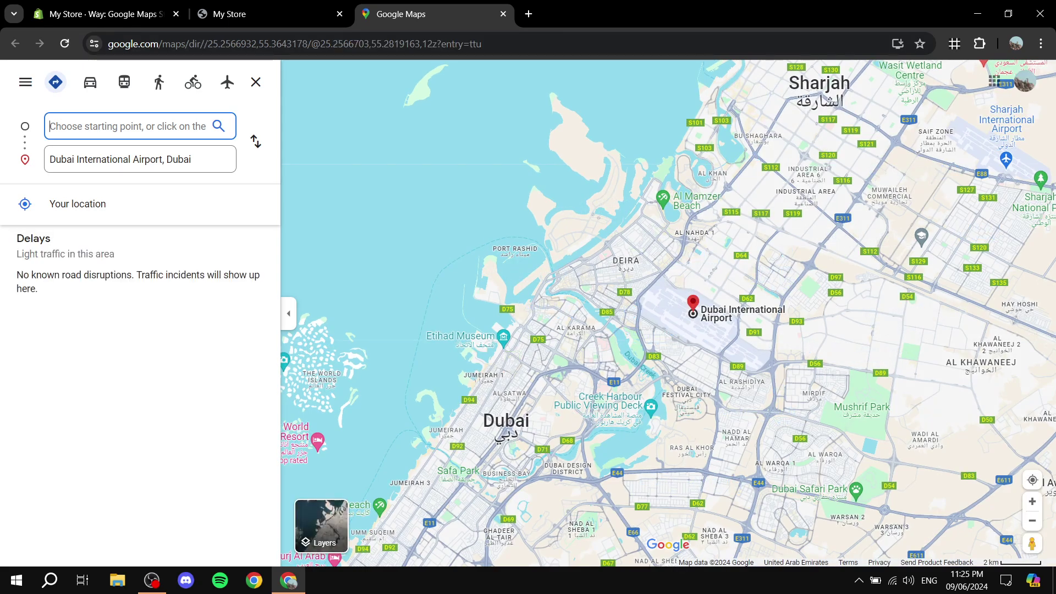
click(503, 14)
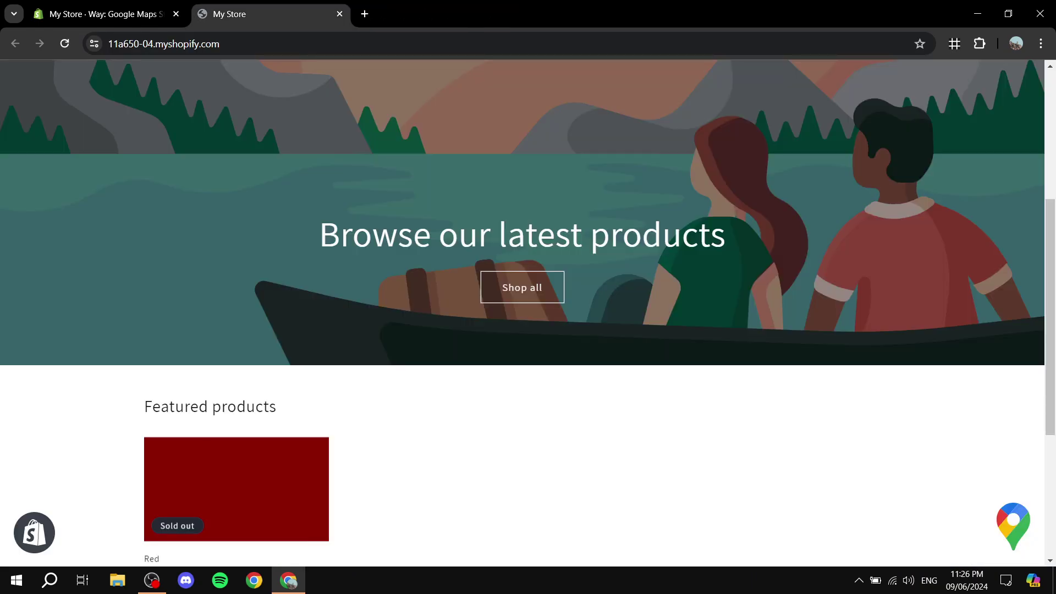
scroll(528, 314, down, 5)
scroll(528, 314, up, 10)
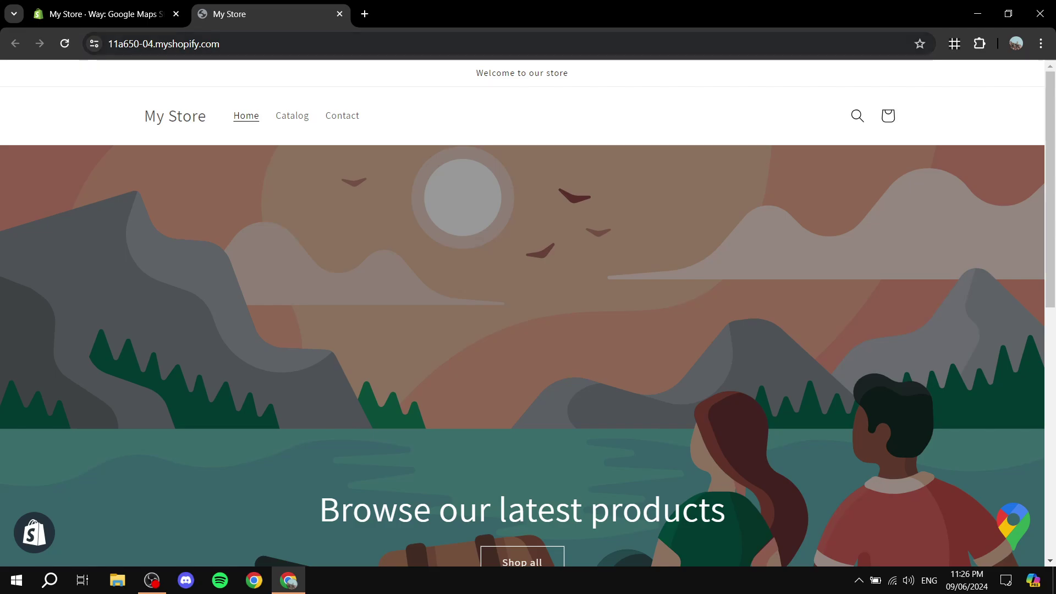
click(339, 14)
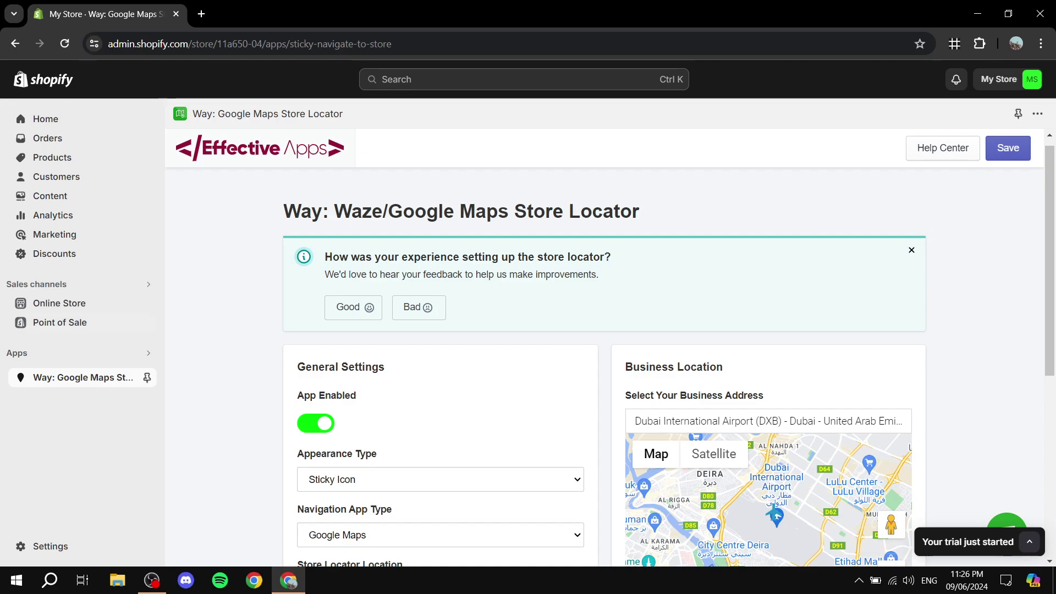
- Open the current Dawn theme of the online store for customization
click(59, 303)
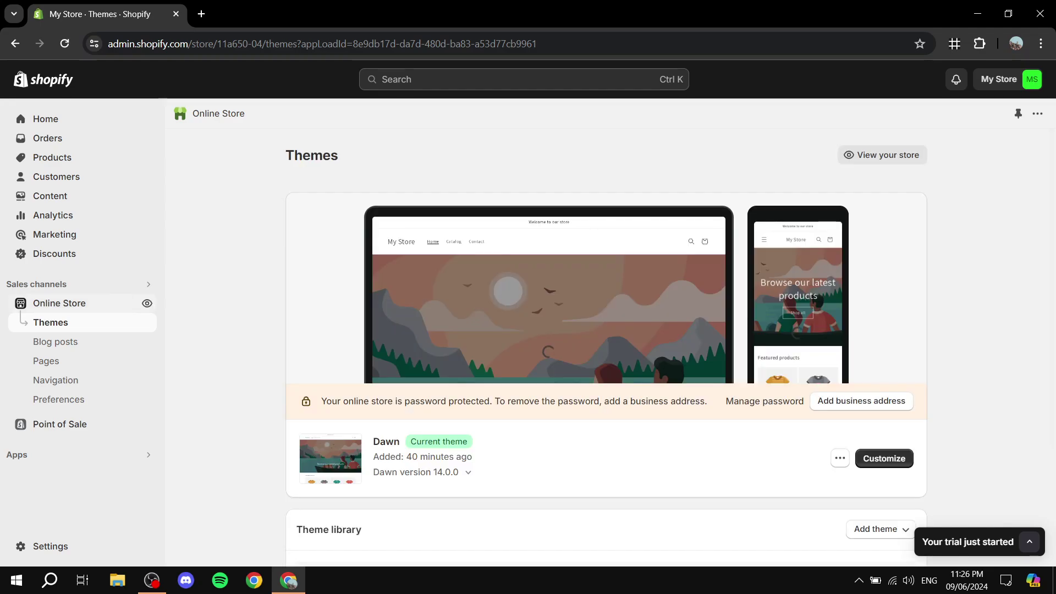
click(881, 457)
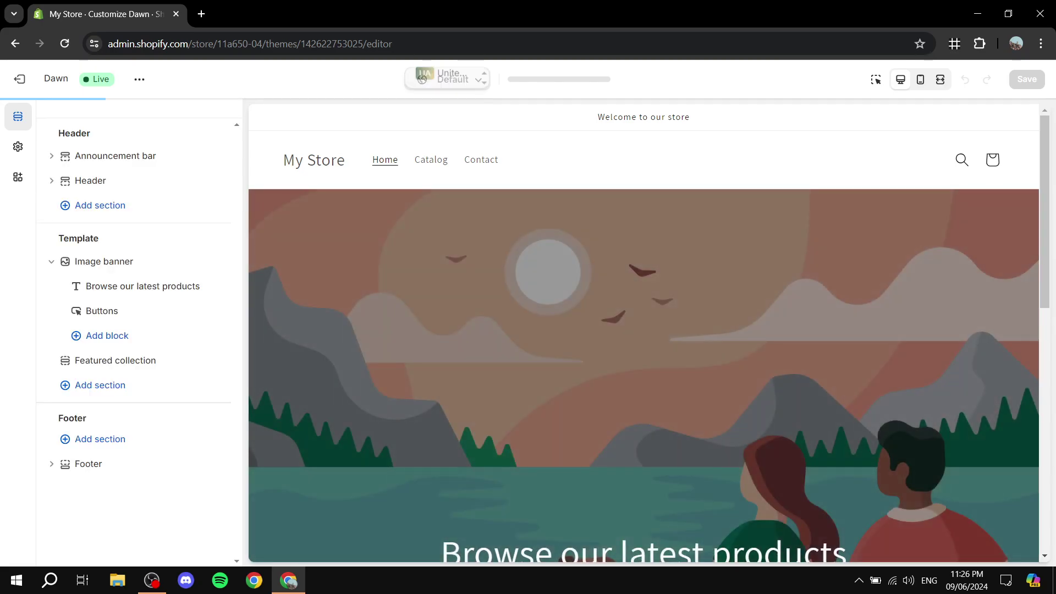
click(454, 79)
click(454, 79)
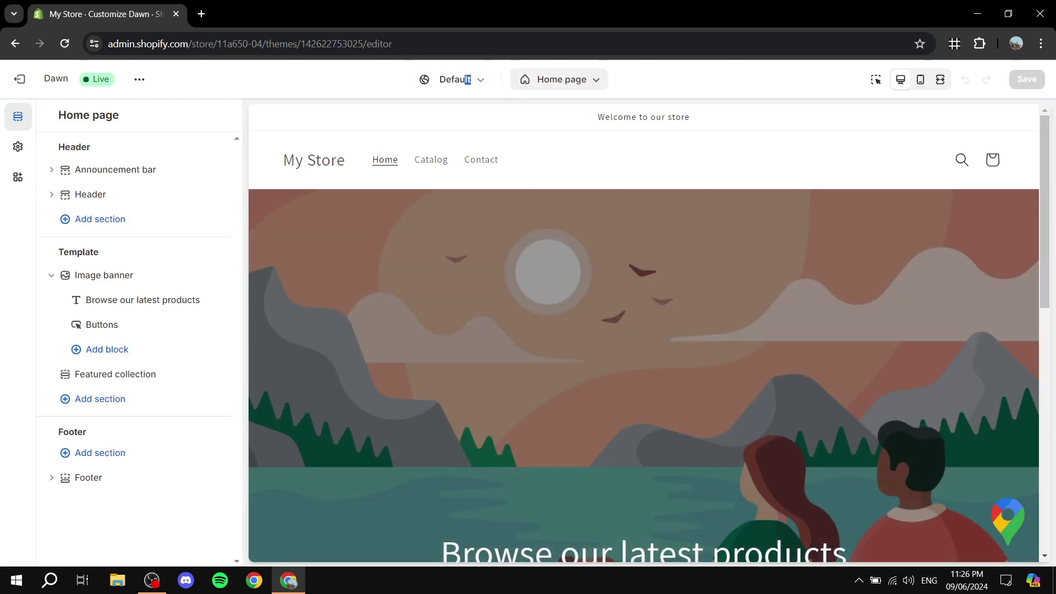
- Find the Location to Business page with the search text "location" and load it in the theme editor's preview
click(558, 79)
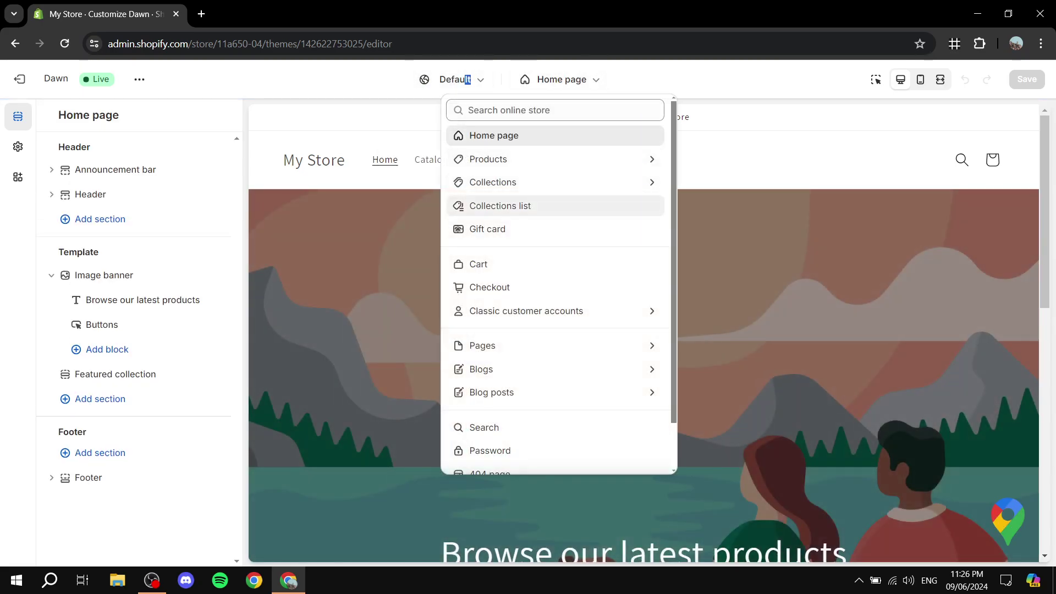
scroll(555, 264, down, 2)
click(550, 294)
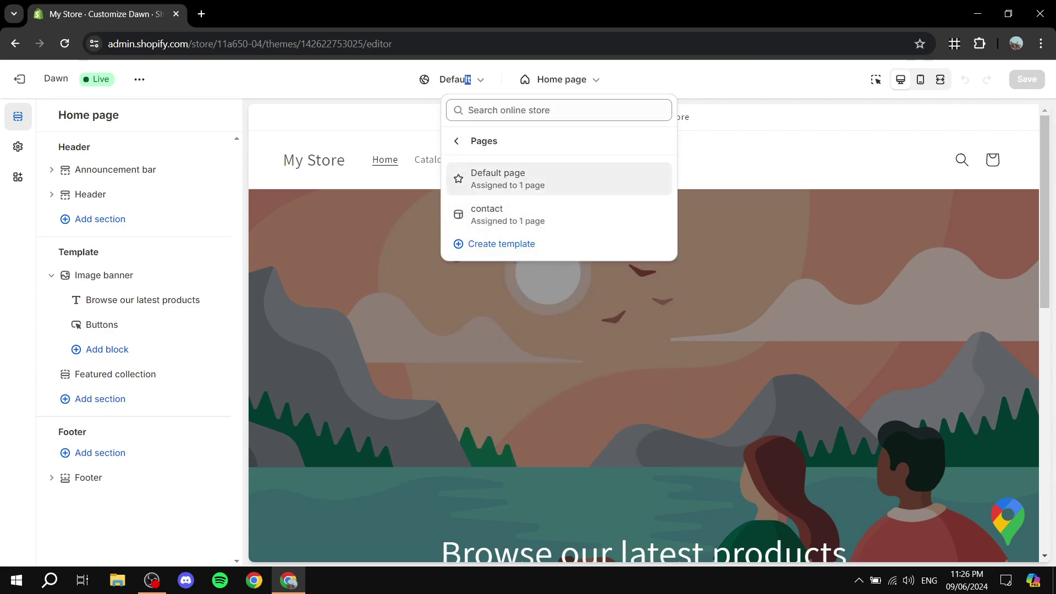
click(456, 141)
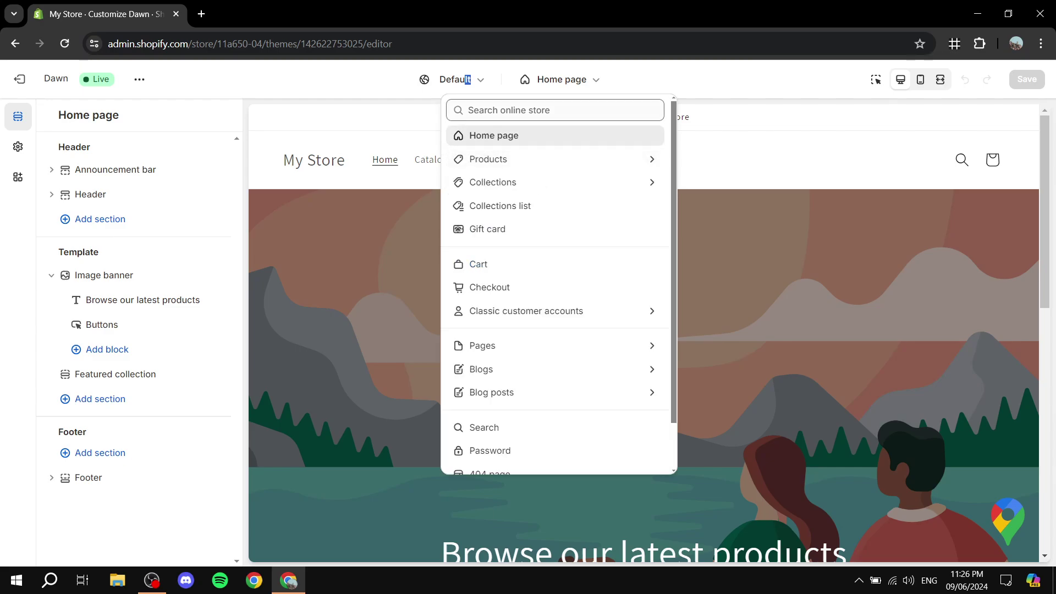
click(494, 110)
text(lo)
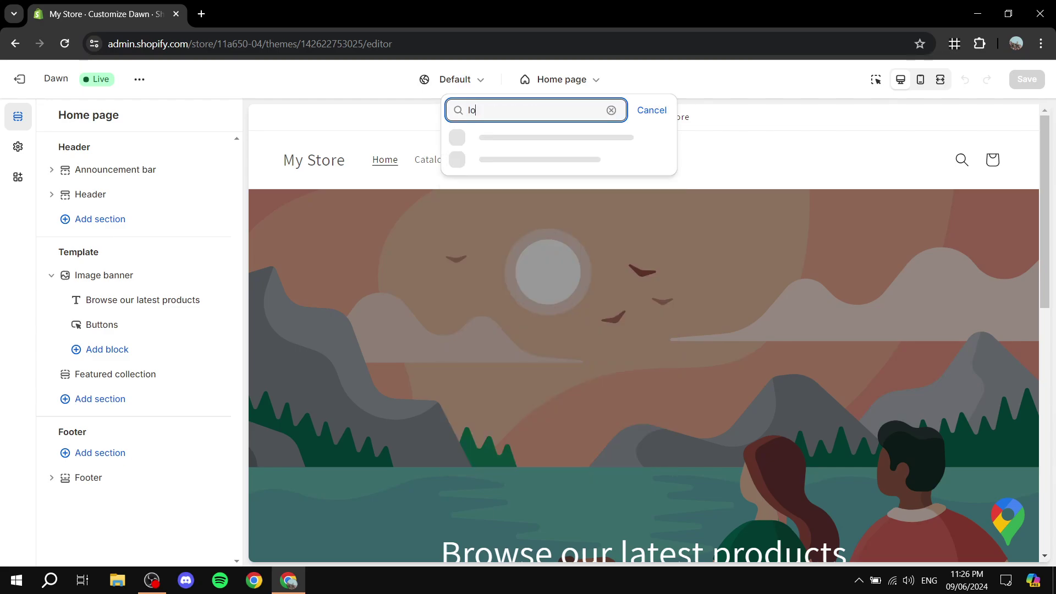
text(cation)
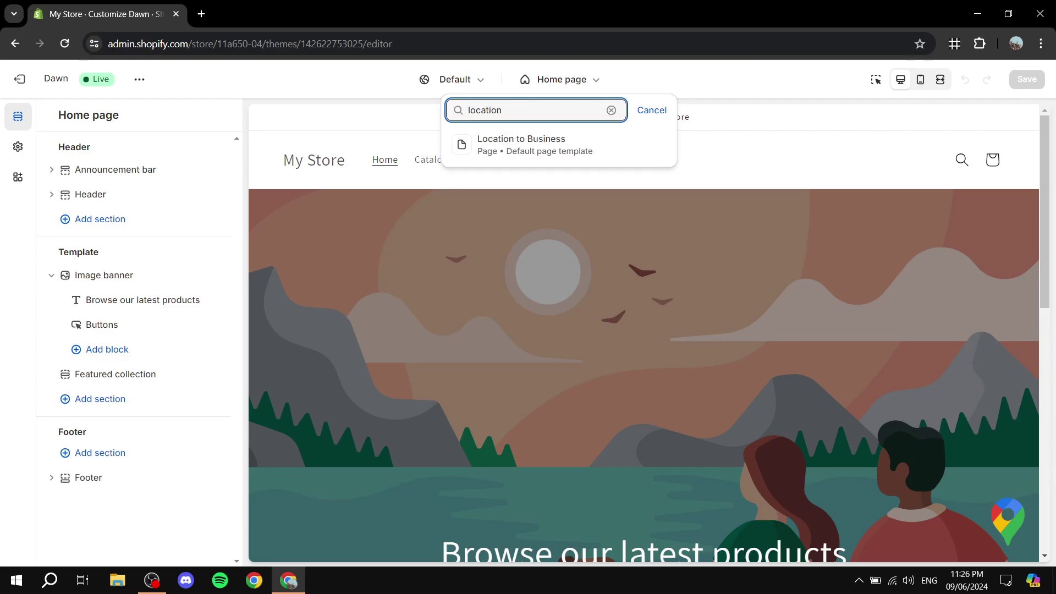
key(Down)
key(Return)
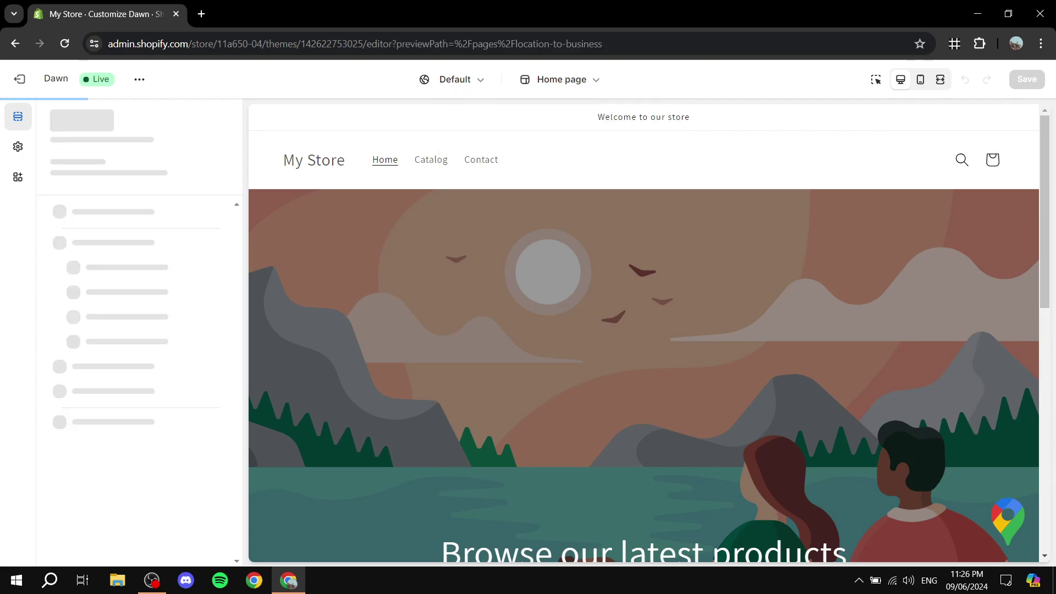
- Examine the embedded map, title and store locator icon on the Location to Business page, and exit the theme editor
scroll(600, 385, down, 5)
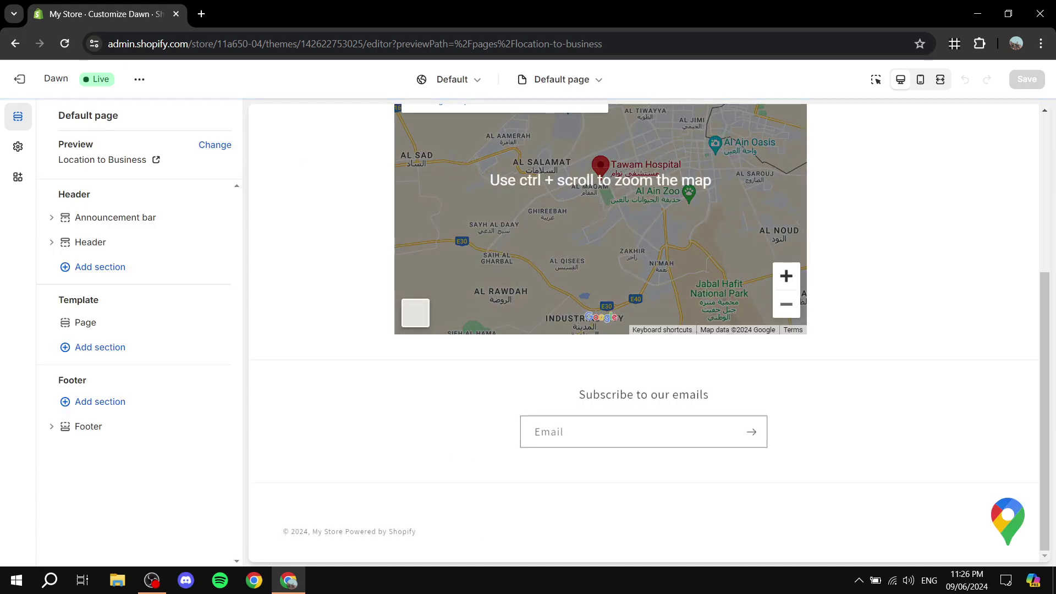
scroll(600, 385, up, 4)
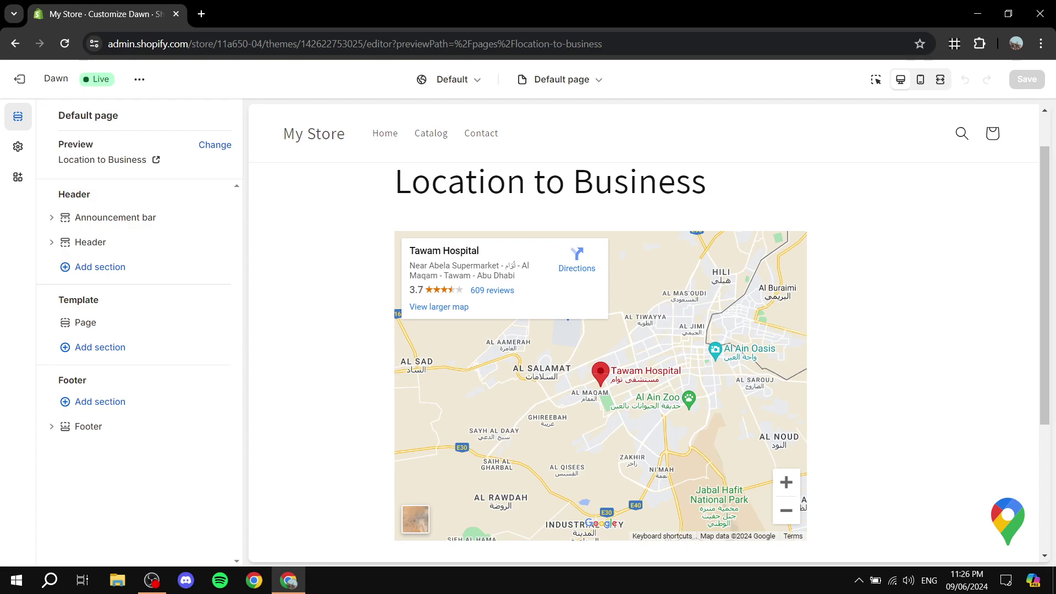
scroll(649, 330, up, 1)
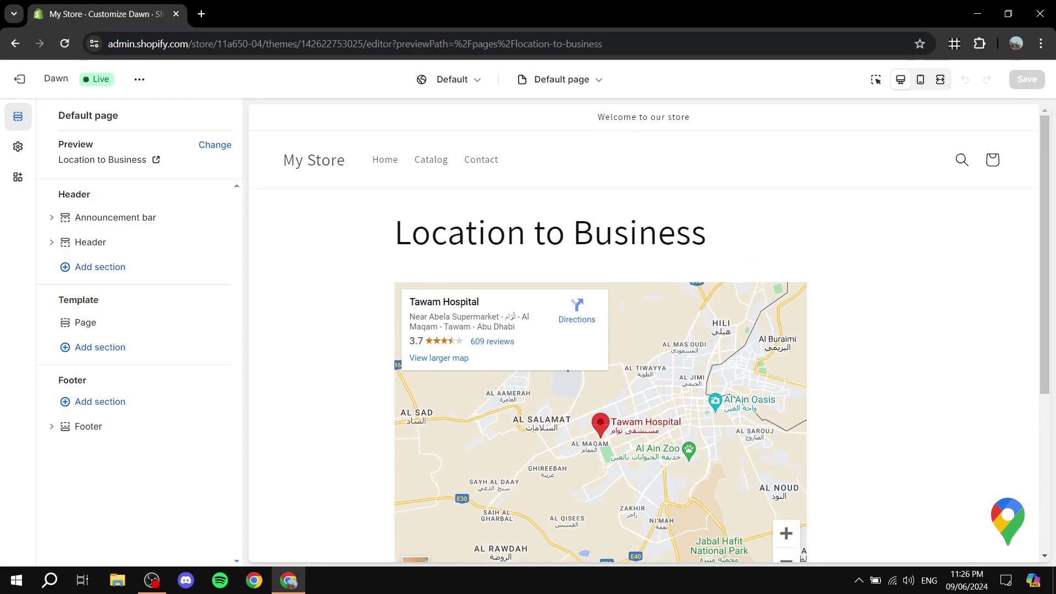
drag(706, 233, 396, 233)
click(396, 233)
click(20, 78)
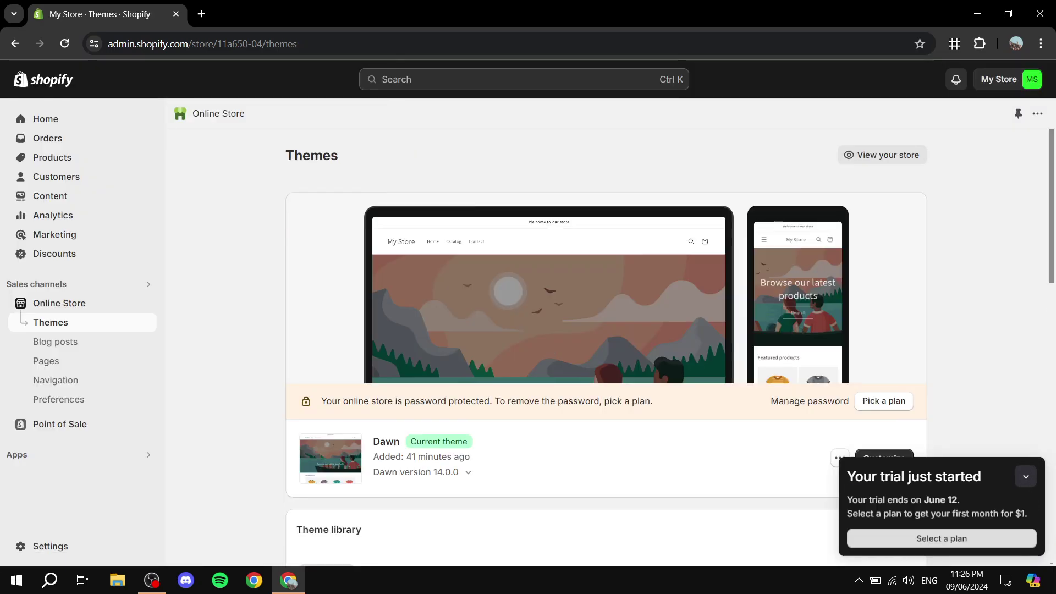